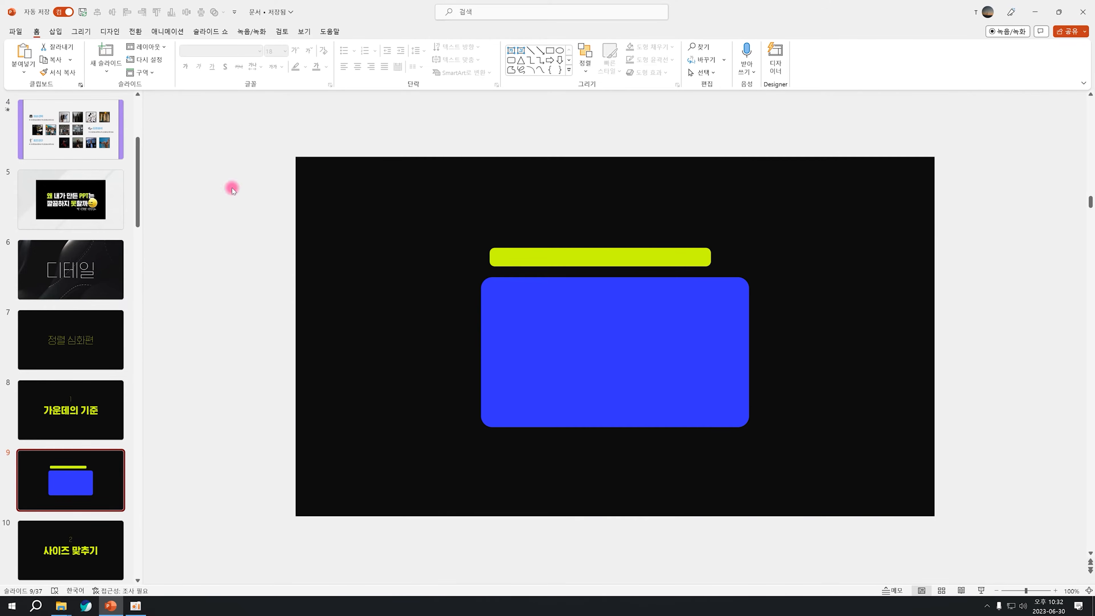
Step: Draw a vertical guide line about 14.76 cm long through the horizontal center of the blue rectangle
left_click_drag(438, 213, 800, 482)
left_click_drag(633, 139, 617, 494)
left_click(530, 50)
mouse_move(606, 211)
left_mouse_down()
mouse_move(603, 475)
mouse_move(614, 487)
left_mouse_up()
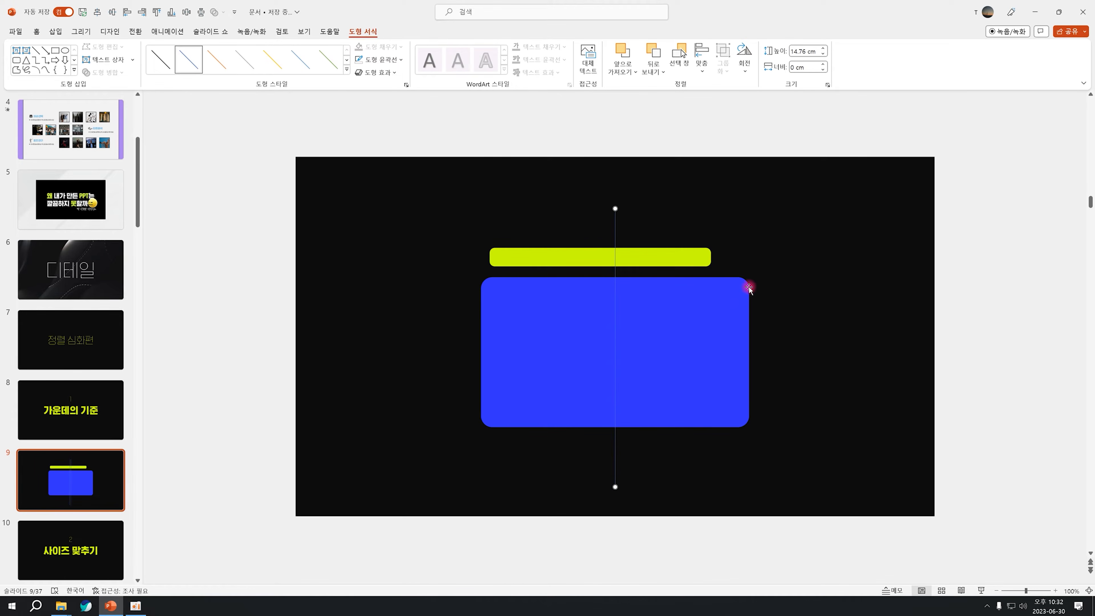
left_click(829, 340)
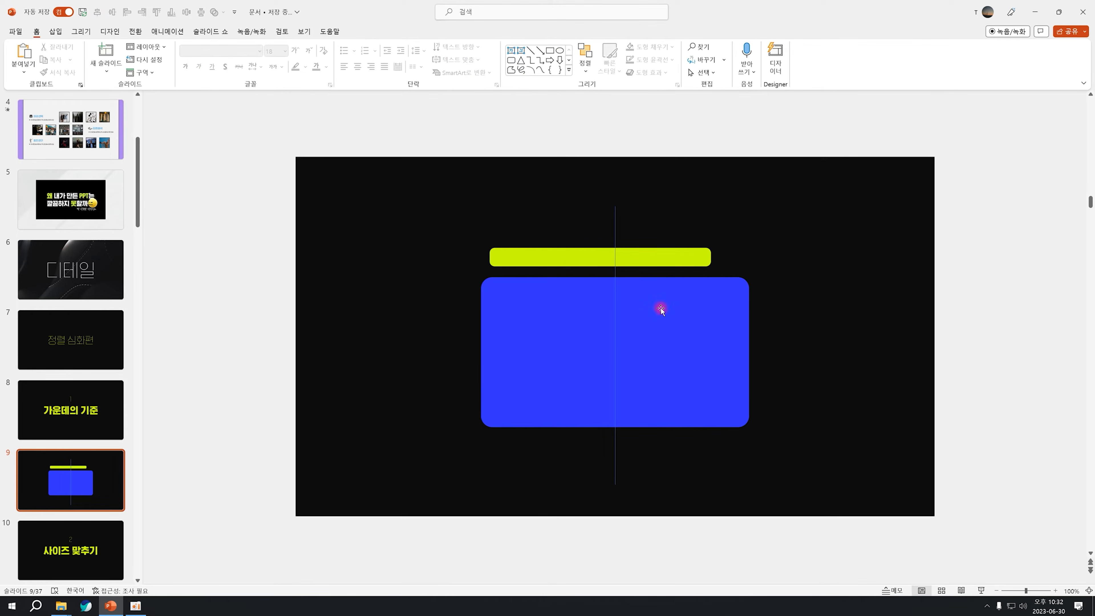
Step: Try to center-align the yellow bar horizontally with the blue rectangle
left_click(652, 264)
left_click(653, 313, "shift")
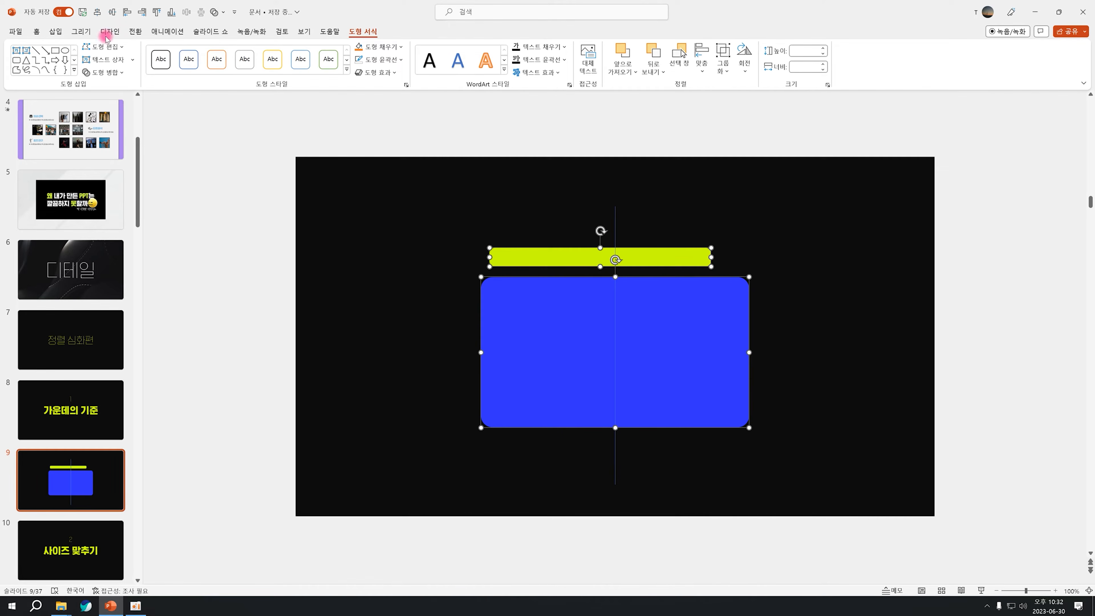
left_click(97, 13)
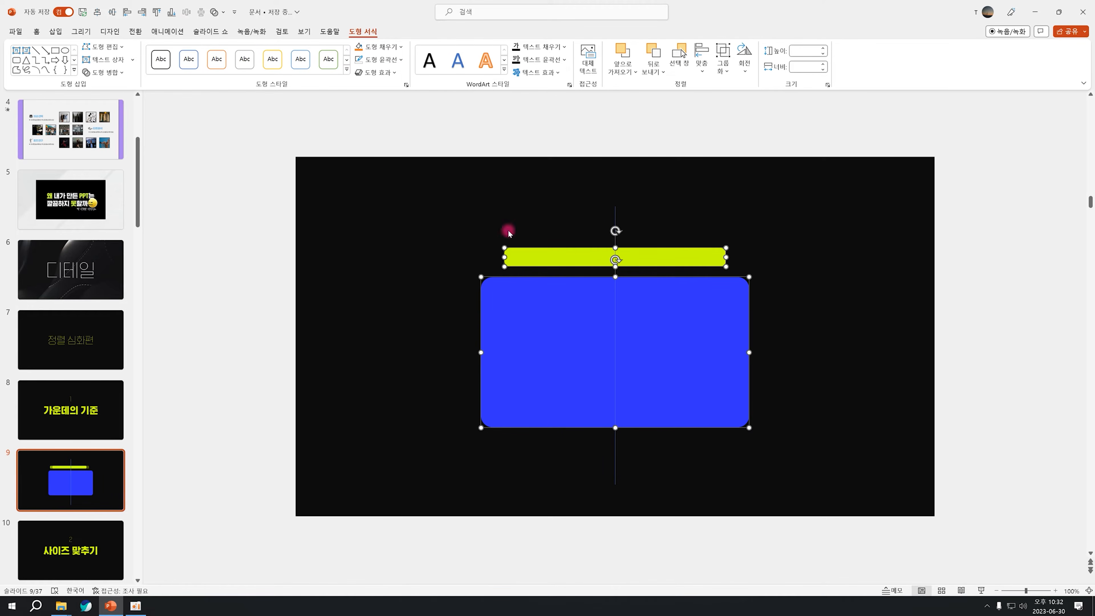
left_click(811, 230)
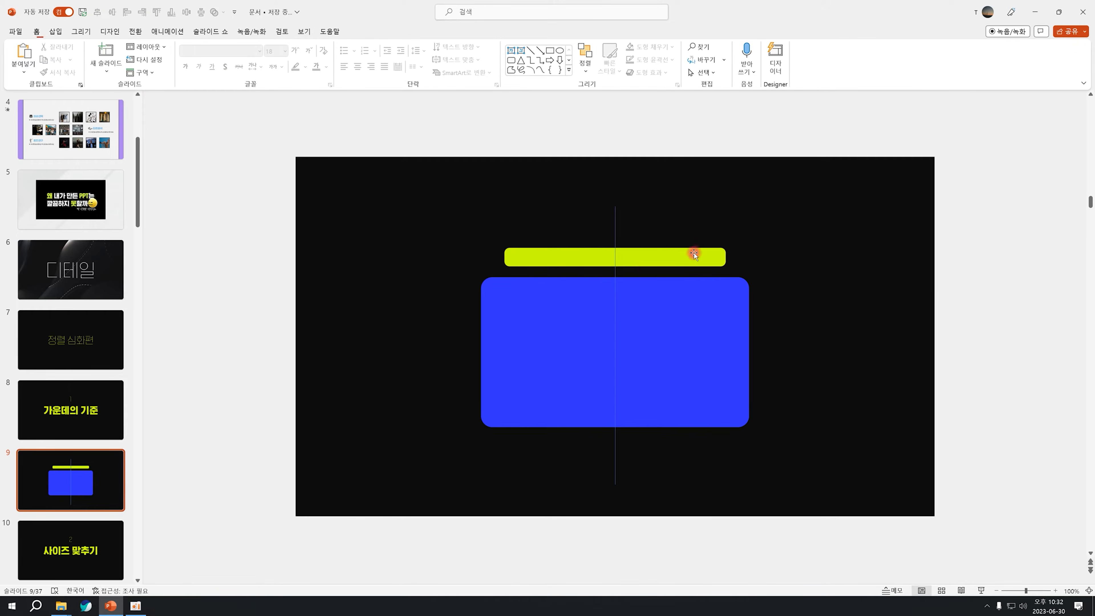
key("ctrl+z")
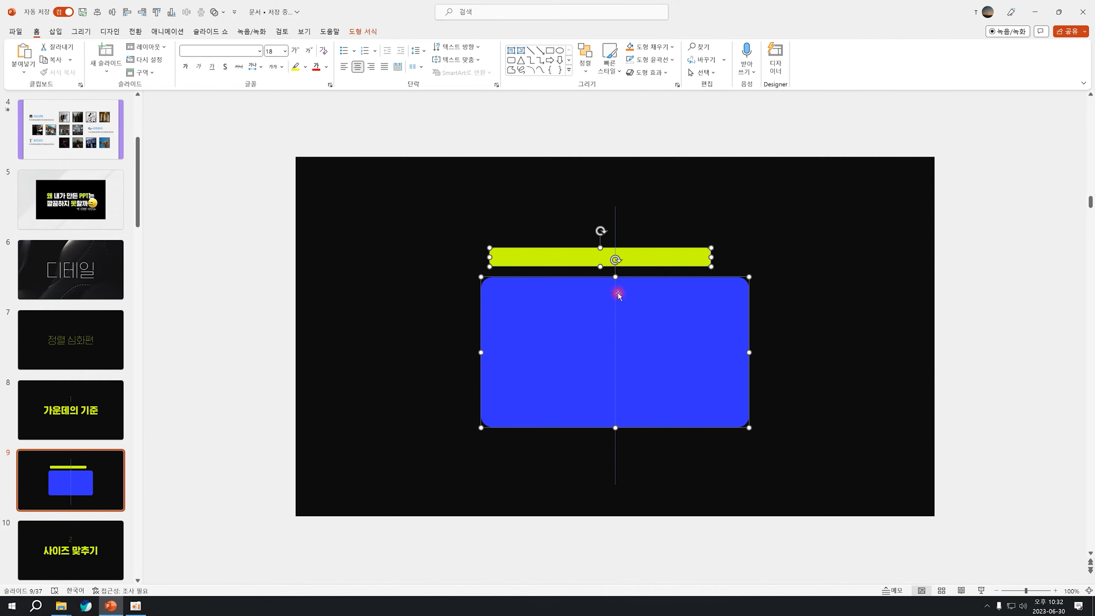
left_click(795, 287)
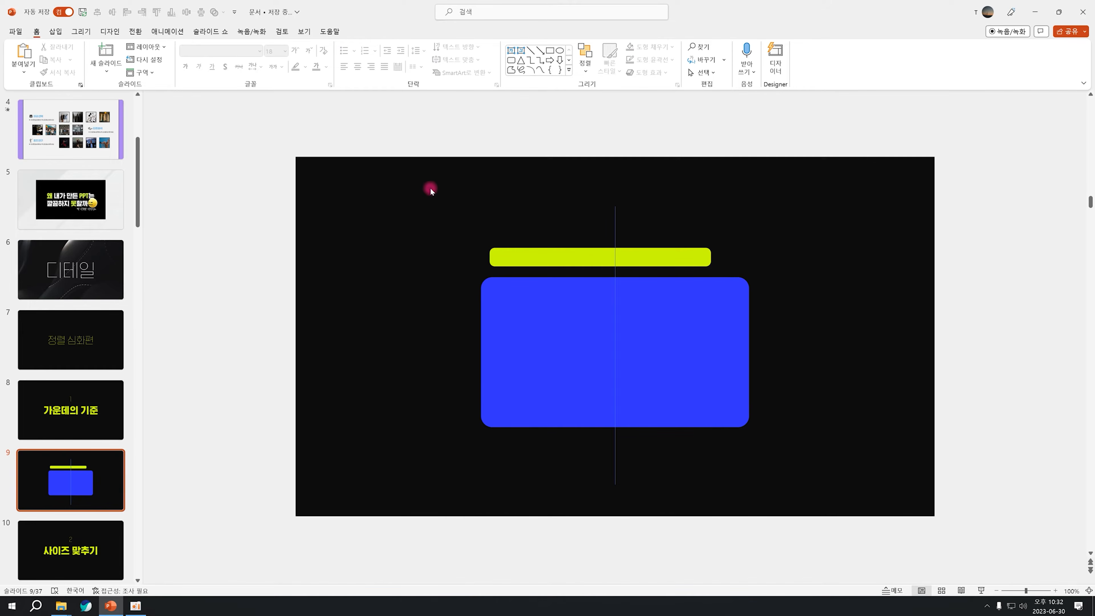
Step: Shift the yellow bar rightward within the blue rectangle's width and center-align both shapes horizontally
left_click_drag(441, 203, 479, 467)
left_click_drag(794, 472, 735, 218)
left_click(677, 330)
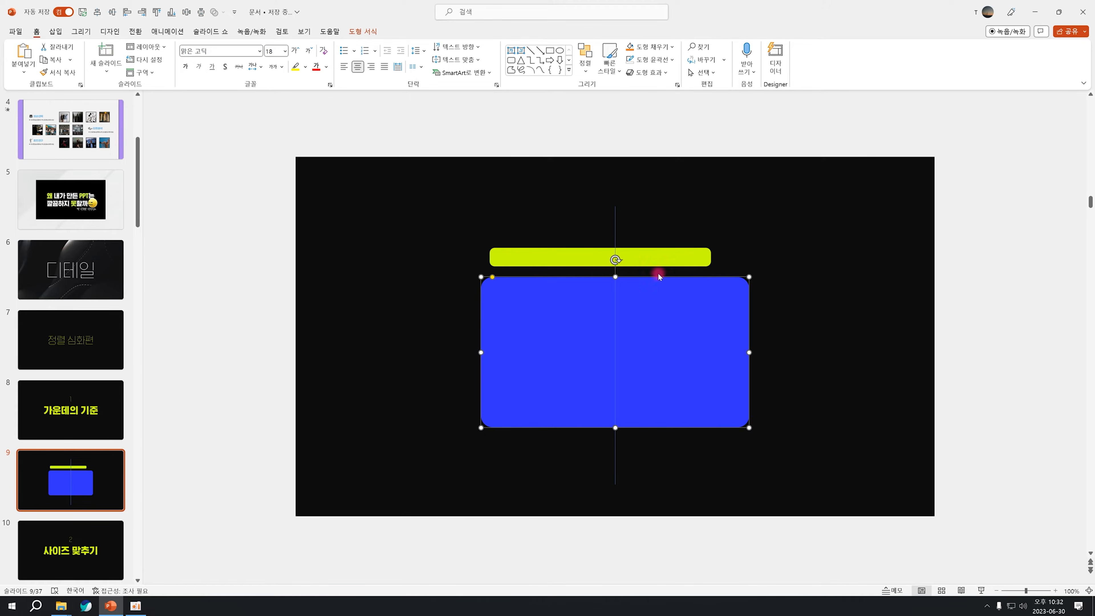
left_click_drag(642, 255, 678, 254)
left_click(681, 323)
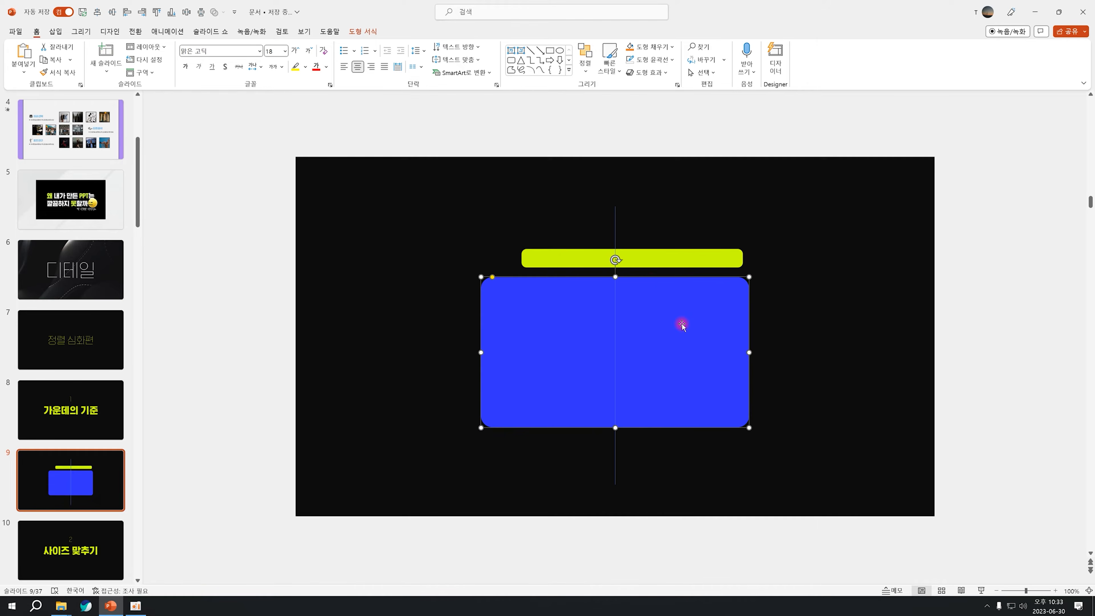
left_click(647, 258, "shift")
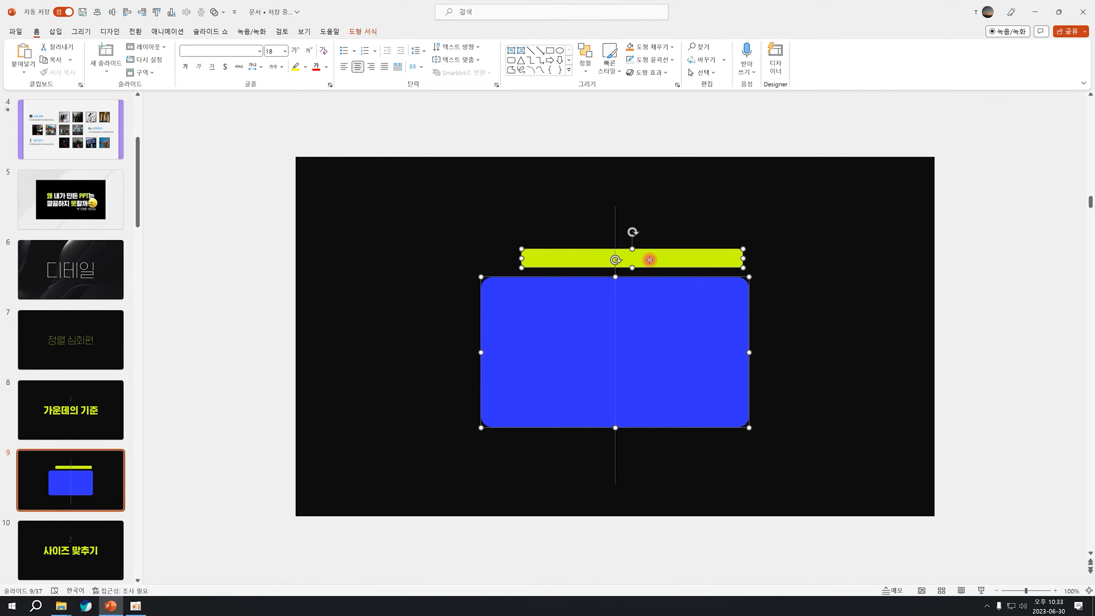
left_click(96, 12)
left_click(873, 334)
Step: Shorten the yellow bar from its right end and move it off-center toward the blue rectangle's left edge
left_click(664, 256)
left_click_drag(725, 258, 666, 258)
left_click_drag(544, 257, 533, 251)
Step: Try to center-align the shortened yellow bar with the blue rectangle
left_click(548, 295)
left_click(535, 257, "shift")
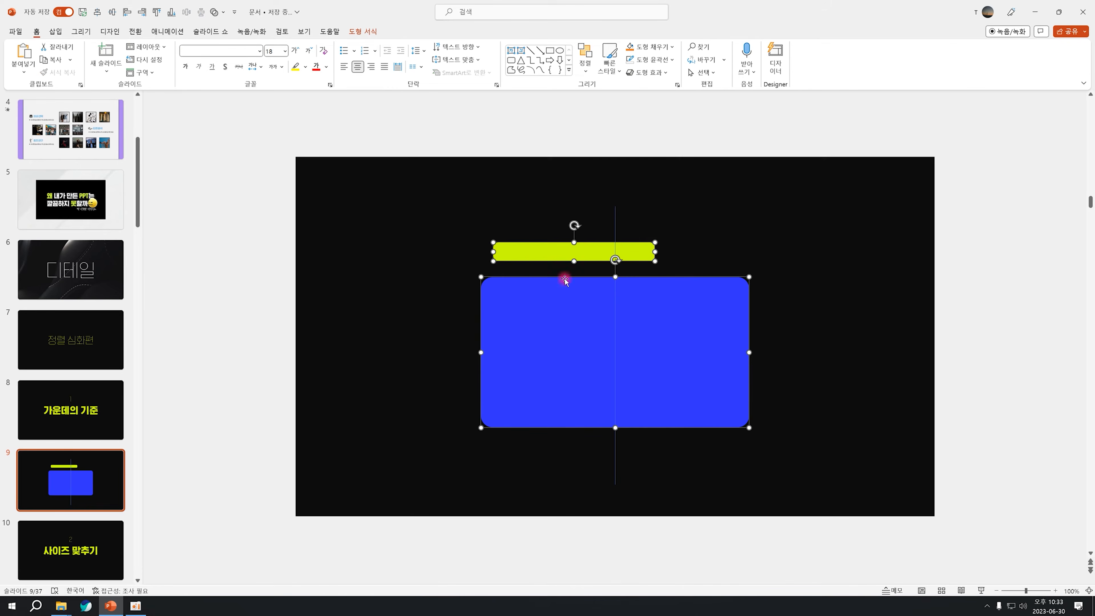
left_click(96, 13)
key("ctrl+z")
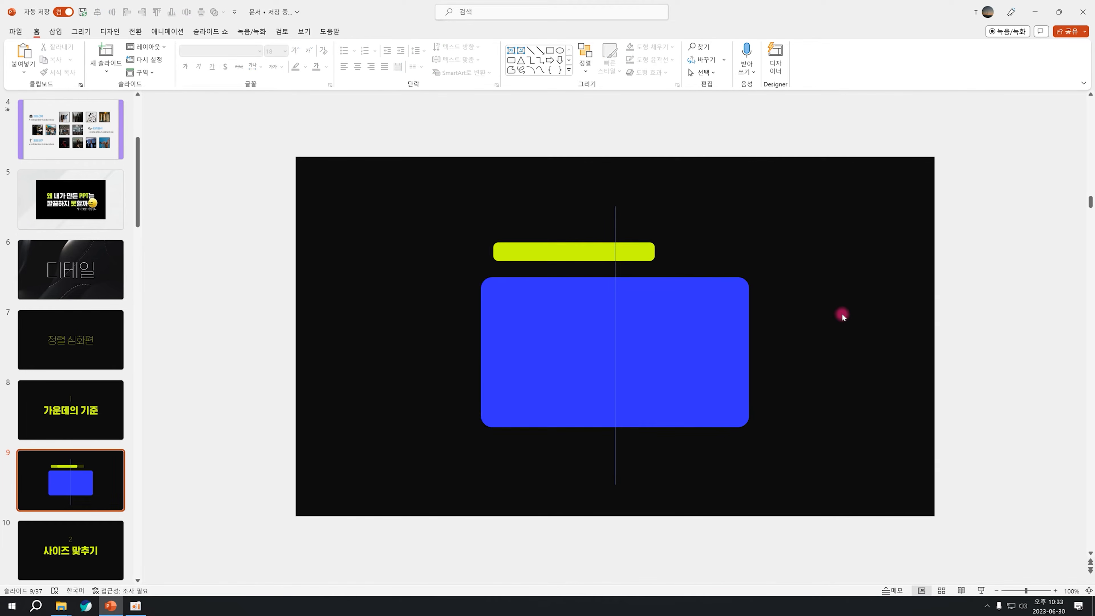
Step: Lengthen the yellow bar slightly and move it left so it extends beyond the blue rectangle's left edge
left_click(650, 251)
left_click_drag(656, 251, 675, 250)
left_click_drag(568, 254, 516, 258)
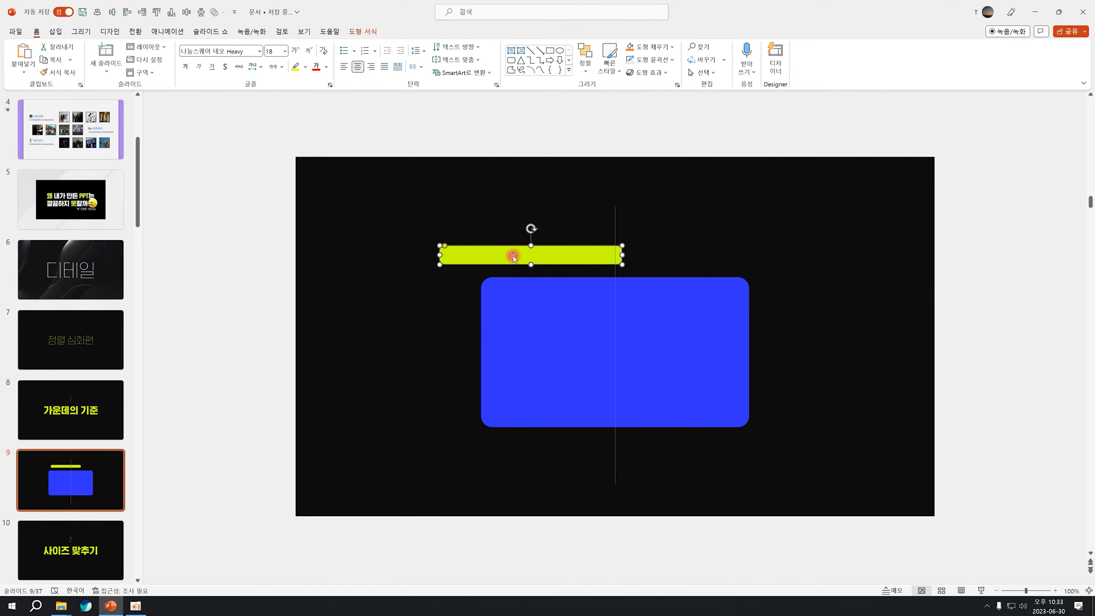
left_click(469, 140)
Step: Draw a 16.39 cm by 1.8 cm rectangle above the bar, spanning from the bar's left edge to the blue rectangle's right edge
left_click(550, 50)
mouse_move(441, 198)
left_mouse_down()
mouse_move(478, 232)
mouse_move(439, 215)
mouse_move(750, 228)
left_mouse_up()
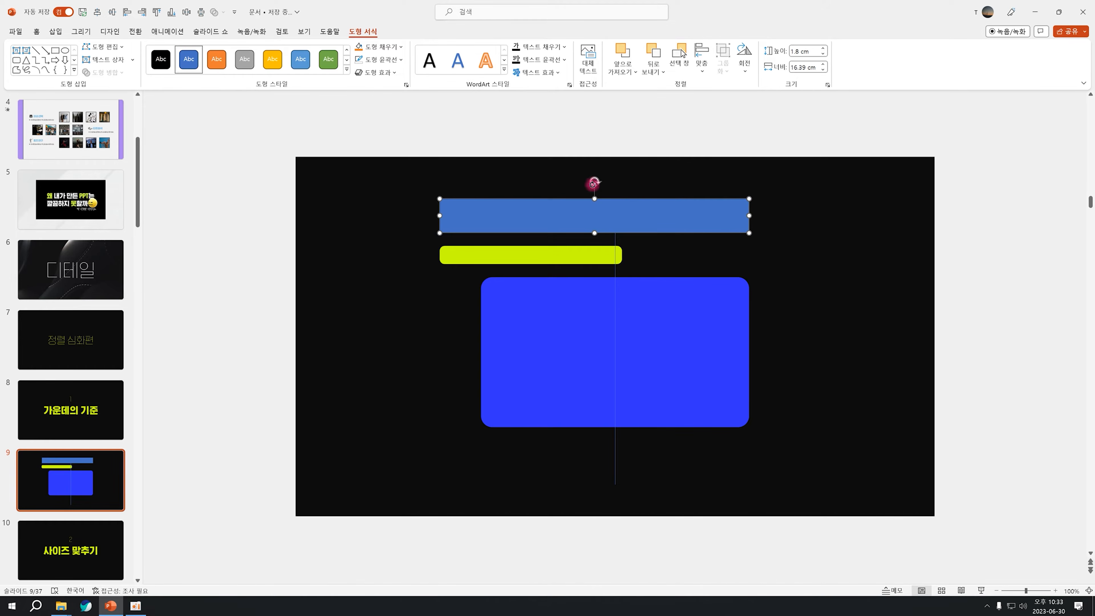
Step: Center the vertical guide line on the spanning rectangle and delete that rectangle
left_click(614, 243, "shift")
left_click(99, 13)
left_click(621, 161)
left_click(625, 220)
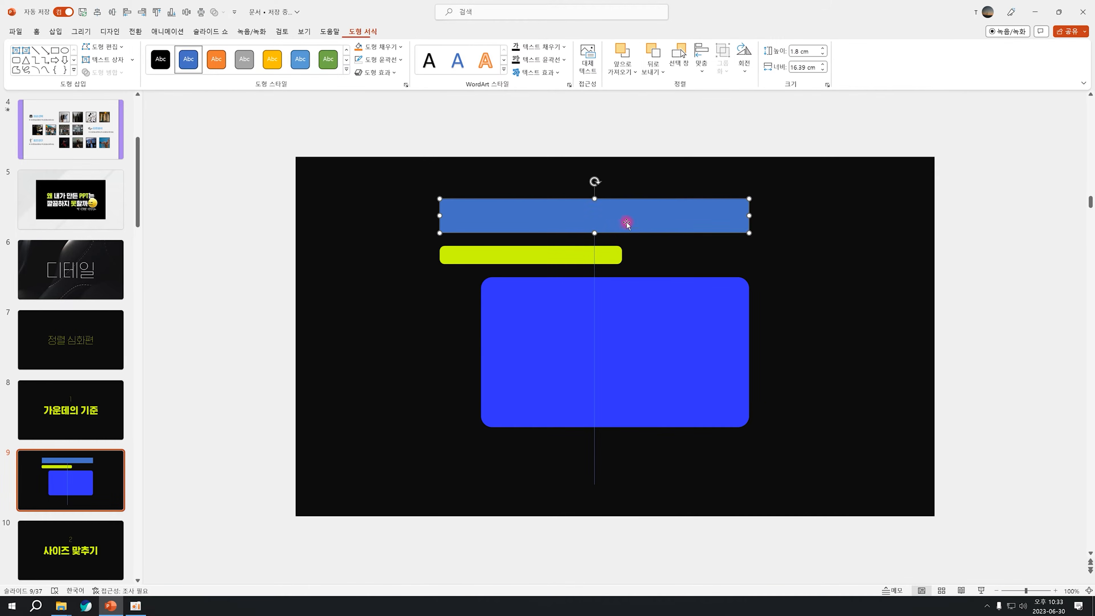
key("Delete")
Step: Try to center-align the protruding yellow bar and the blue rectangle along the shifted guide line
left_click(530, 254)
left_click(534, 316, "shift")
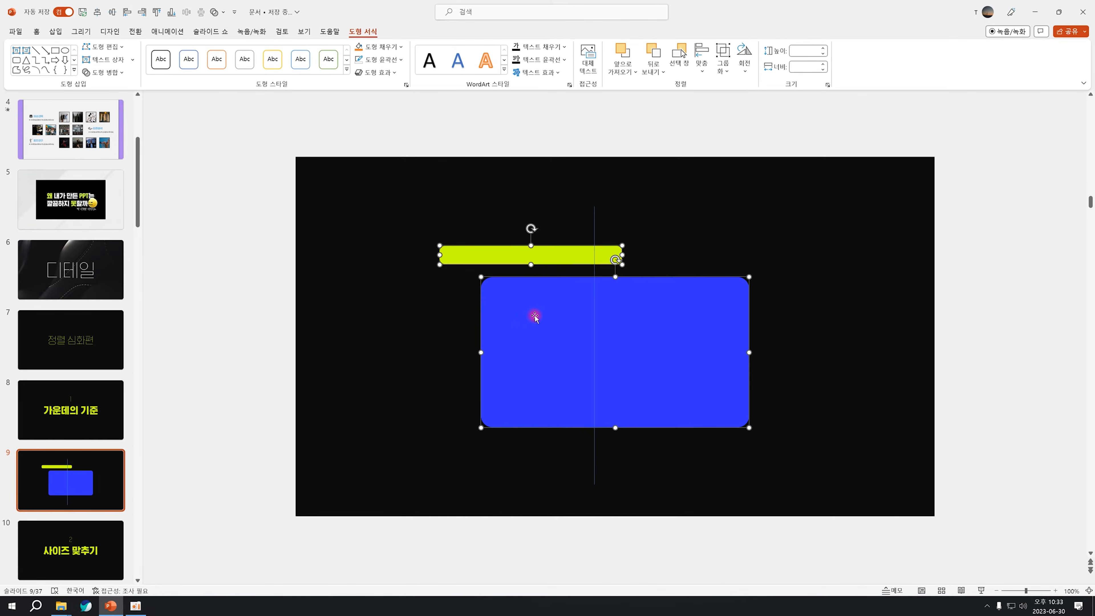
left_click(96, 14)
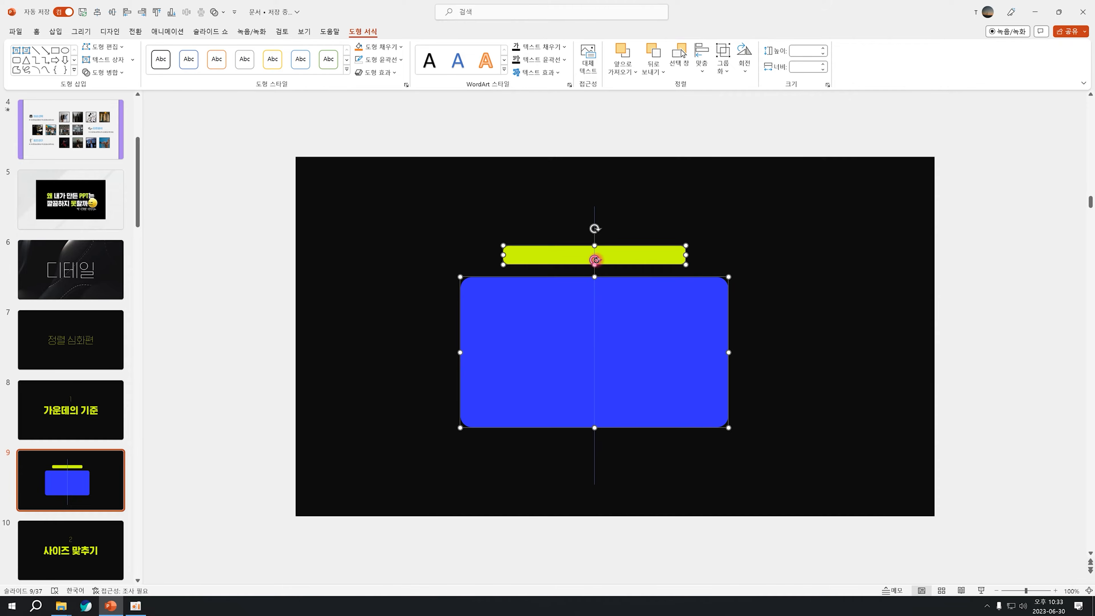
key("ctrl+z")
left_click(640, 271)
left_click(484, 255)
left_click(516, 301, "shift")
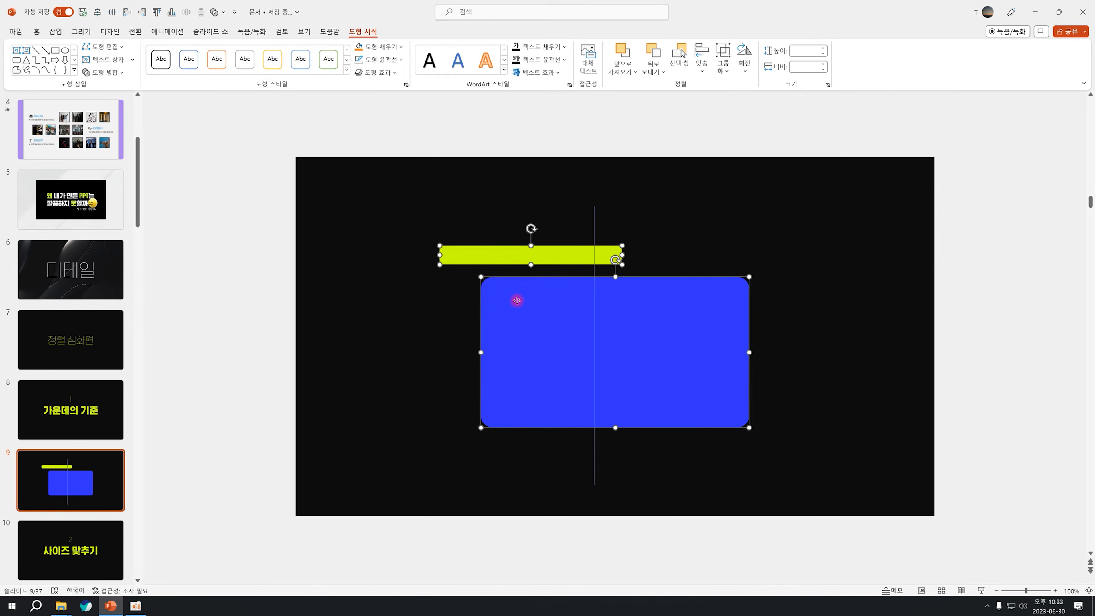
left_click_drag(437, 235, 750, 435)
Step: Restore the vertical guide line after deleting it and center it horizontally on the slide
left_click(593, 229)
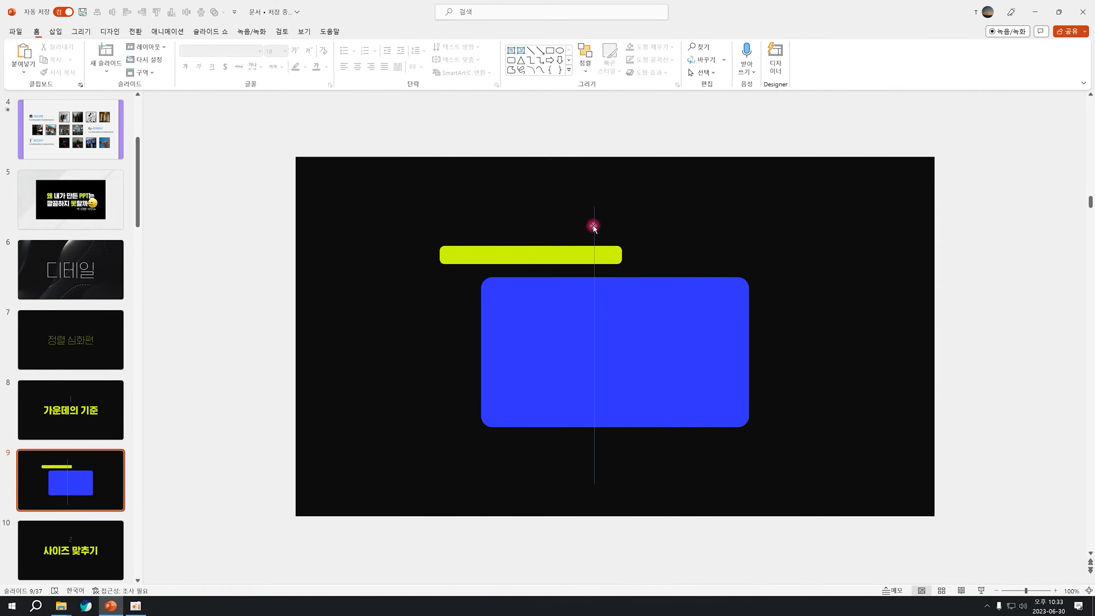
key("Delete")
key("ctrl+z")
left_click(97, 14)
Step: Try to center-align the protruding bar with the blue rectangle, then center both as one group on the slide
left_click_drag(616, 173, 619, 495)
left_click(531, 259)
left_click(542, 318, "shift")
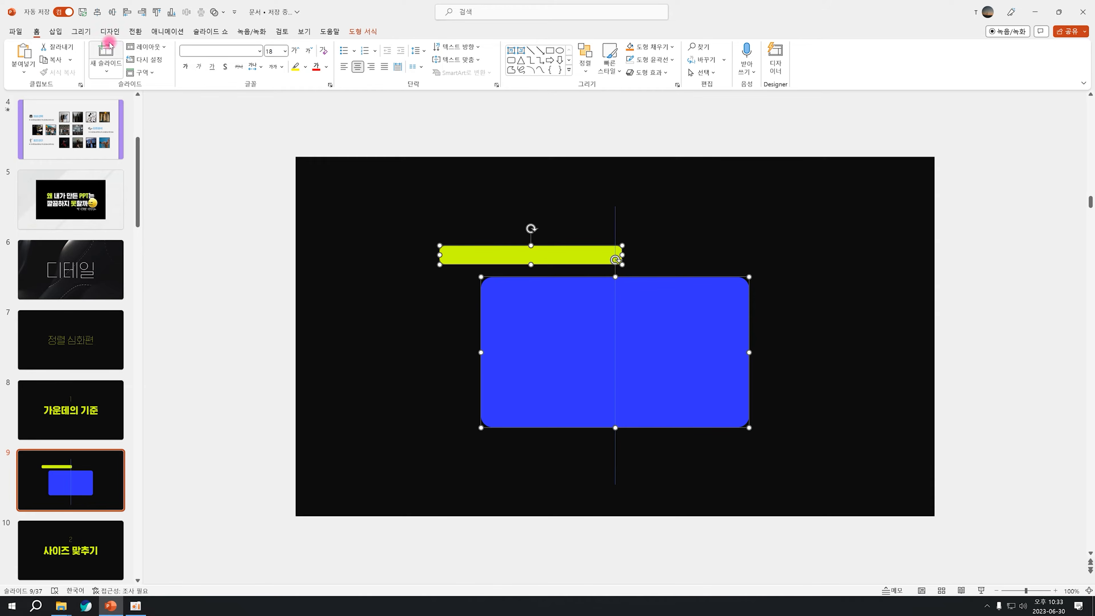
left_click(98, 11)
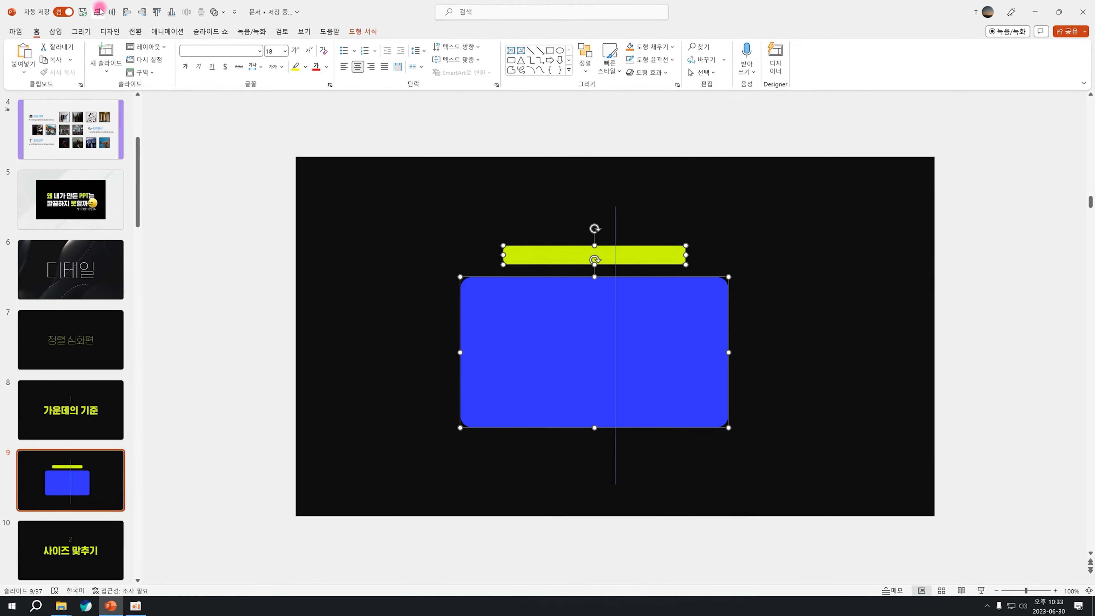
left_click(98, 11)
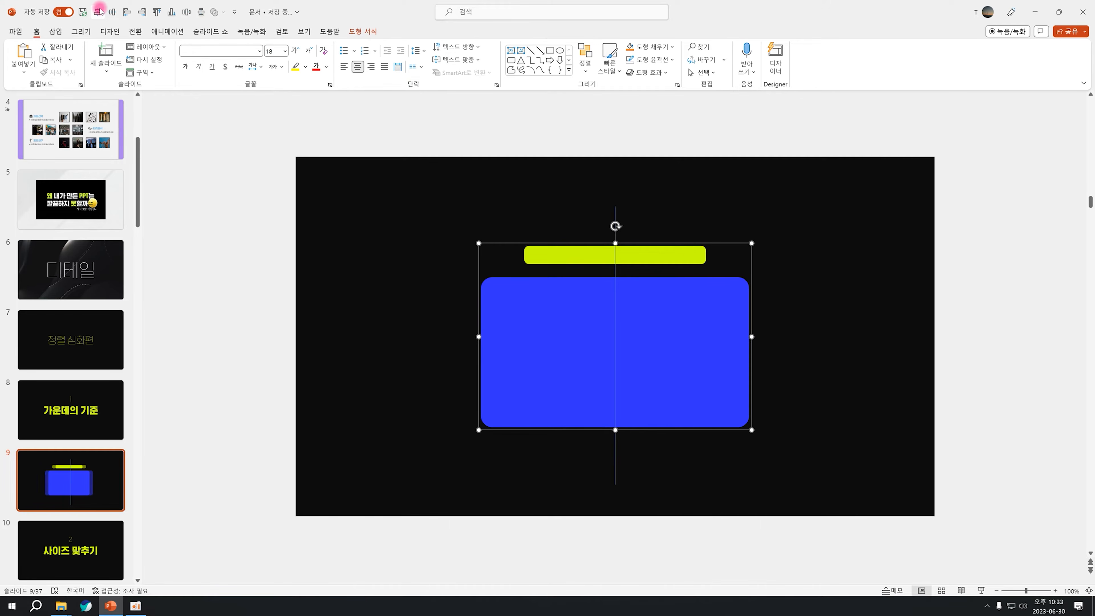
key("ctrl+z")
key("ctrl+z")
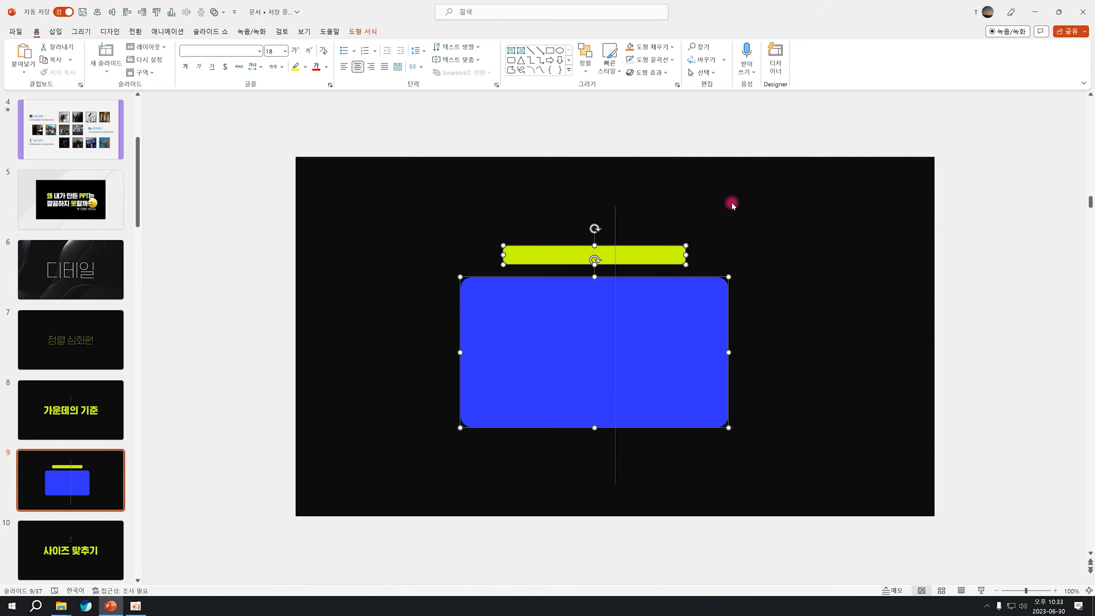
key("ctrl+z")
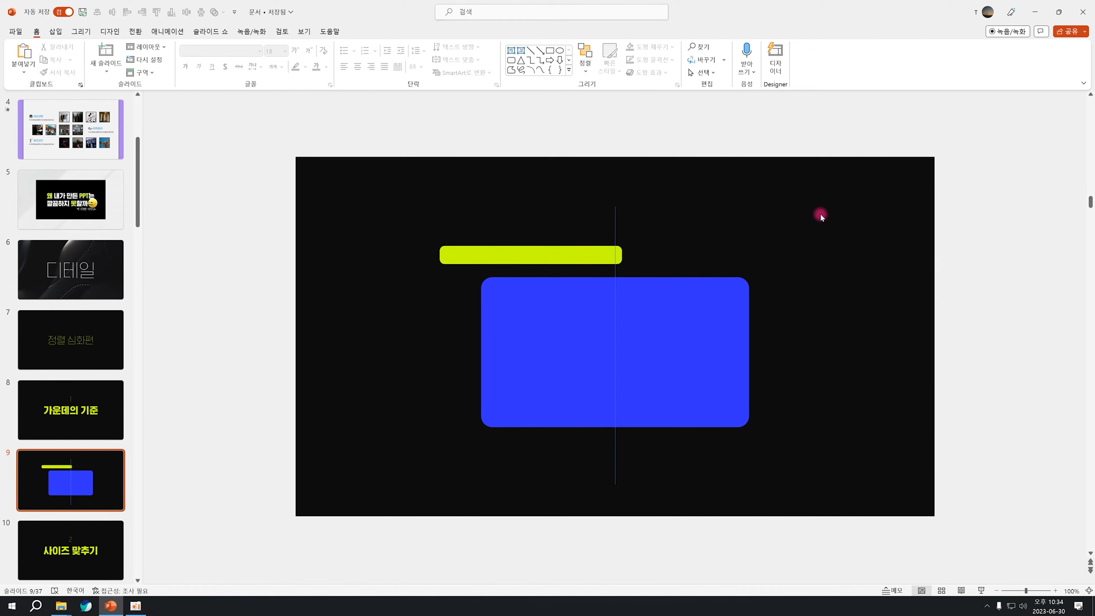
Step: Move the yellow bar inside the blue rectangle's width and center-align the two shapes horizontally
left_click_drag(490, 254, 537, 260)
left_click(537, 312)
left_click(525, 265, "shift")
left_click(112, 11)
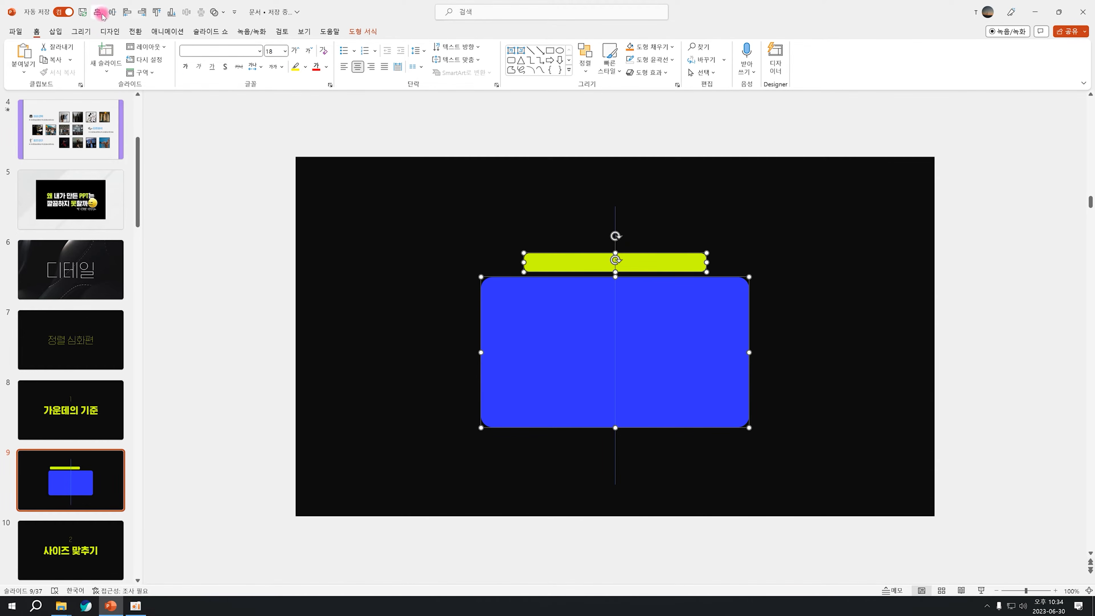
left_click(377, 264)
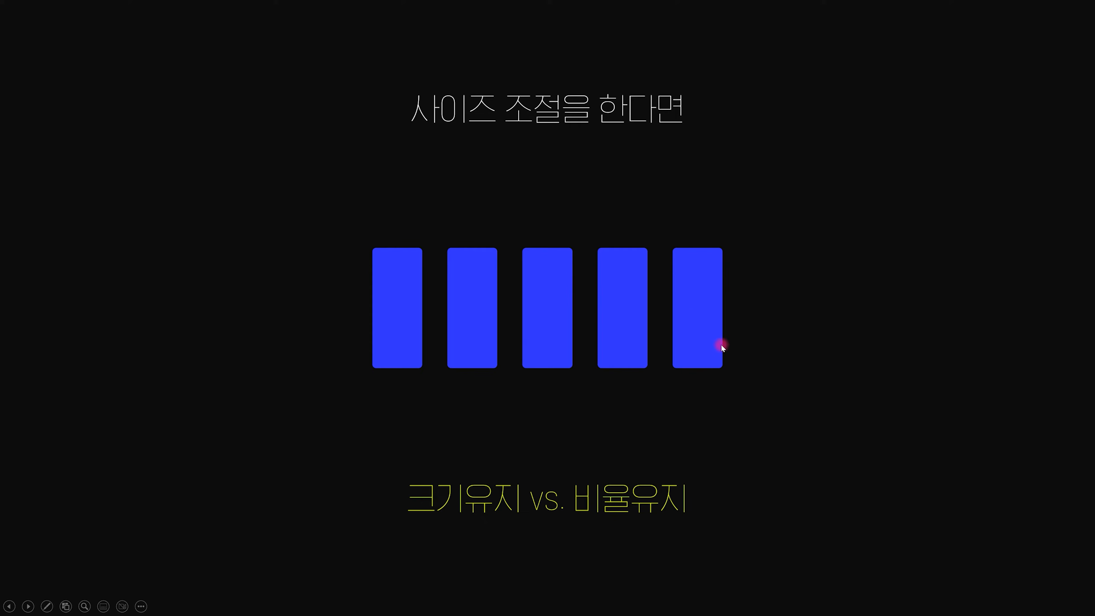
Step: End the slide show and return to editing the slide with five blue rectangles
key("Escape")
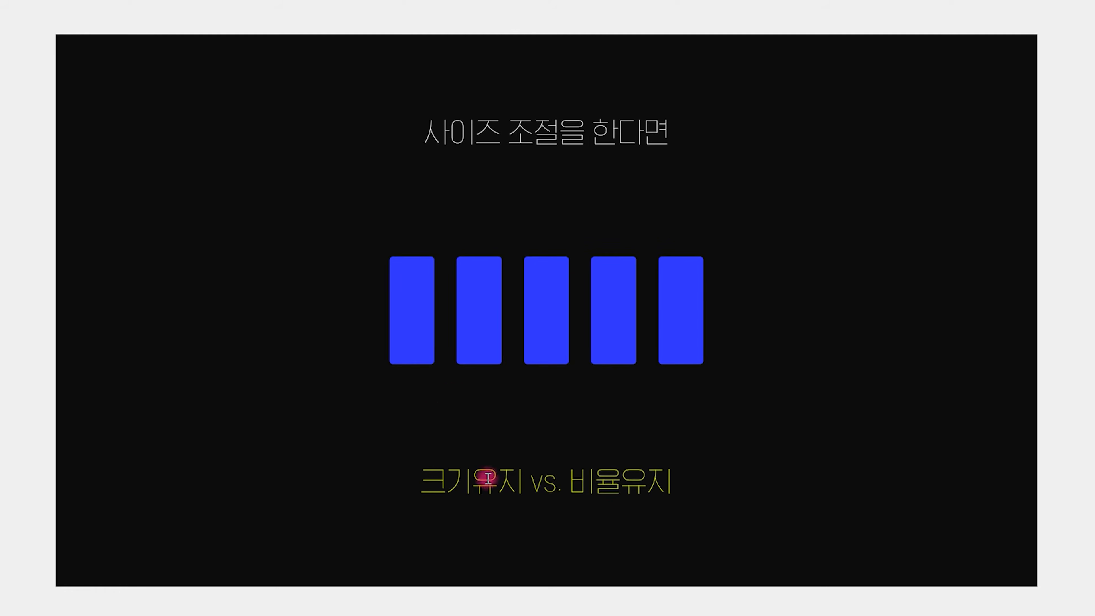
Step: Try to shrink the five ungrouped blue rectangles together, each proportionally around its own center
left_click_drag(349, 215, 386, 240)
left_click_drag(360, 222, 759, 395)
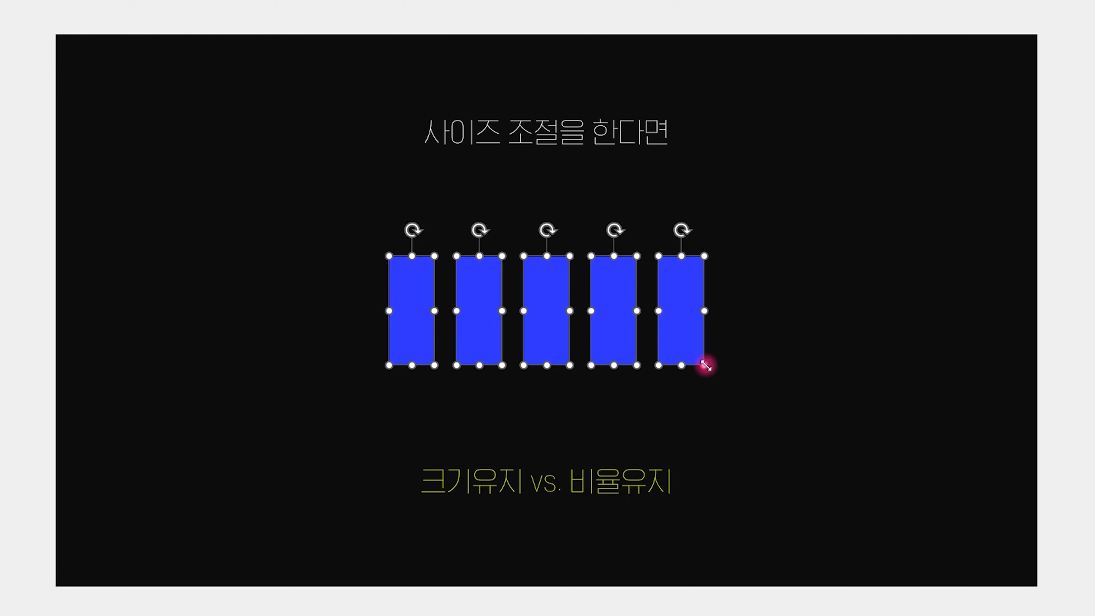
left_click_drag(701, 364, 691, 339)
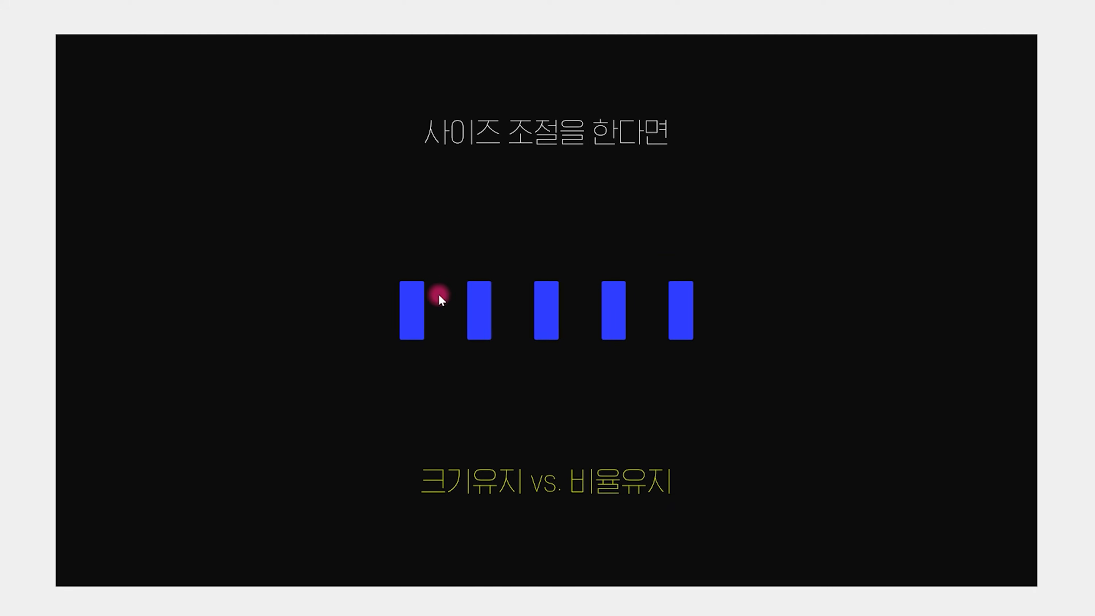
key("ctrl+z")
Step: Group the five blue rectangles and shrink the group proportionally around its center
left_click(415, 298)
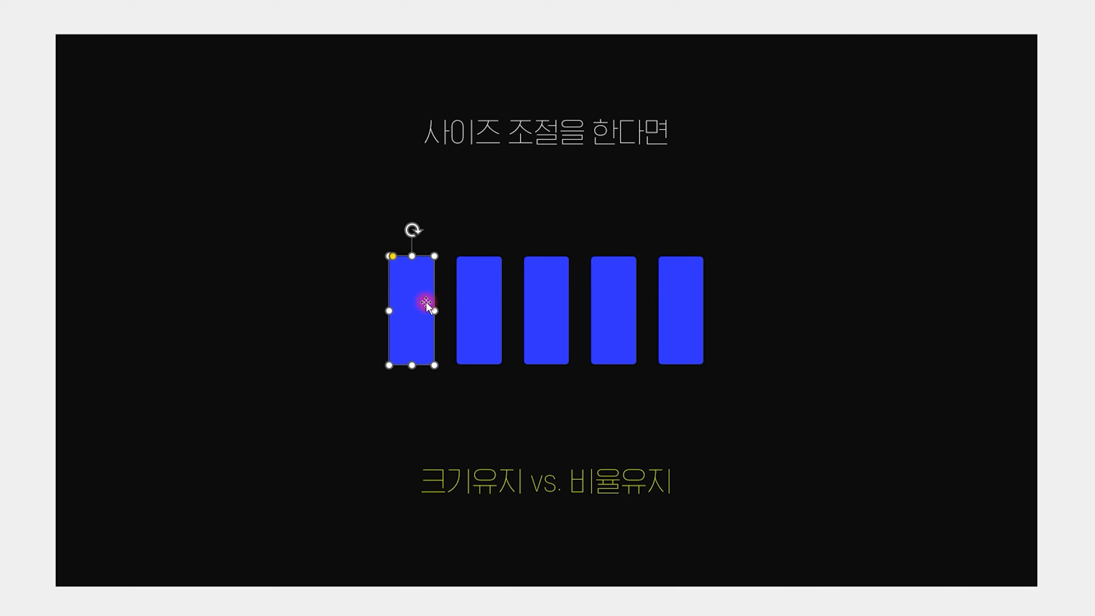
left_click(450, 317)
left_click_drag(359, 230, 764, 401)
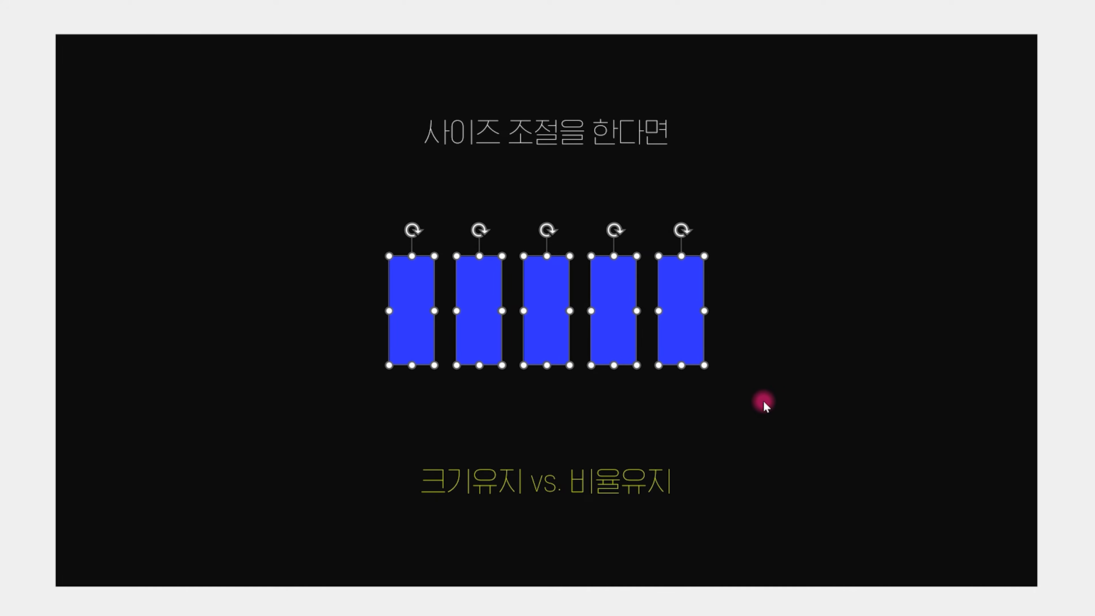
key("ctrl+g")
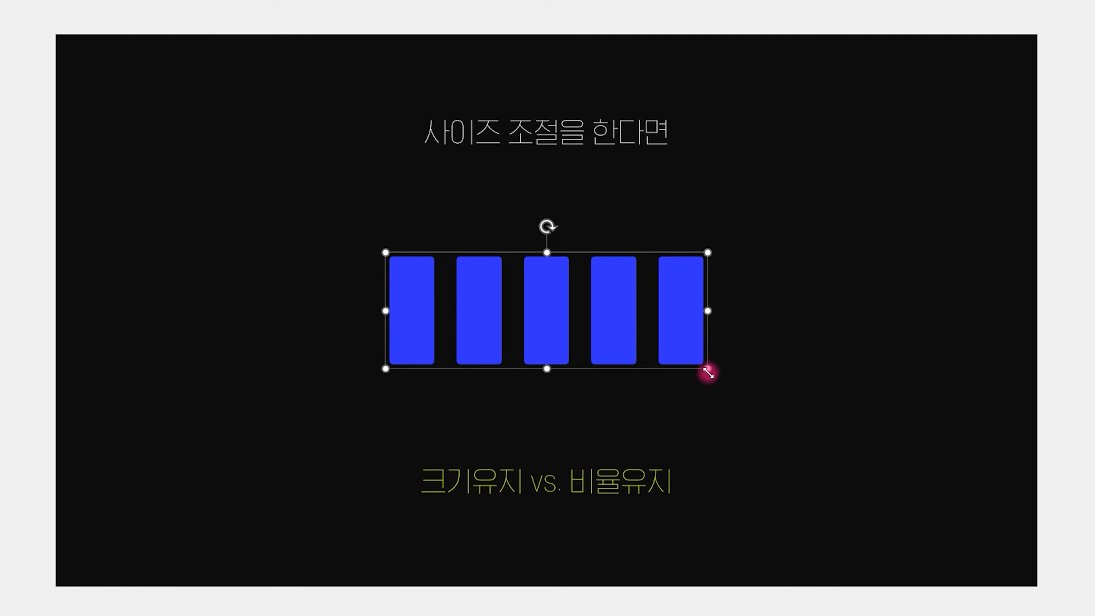
left_click_drag(705, 368, 641, 346)
left_click(712, 278)
left_click_drag(366, 225, 742, 409)
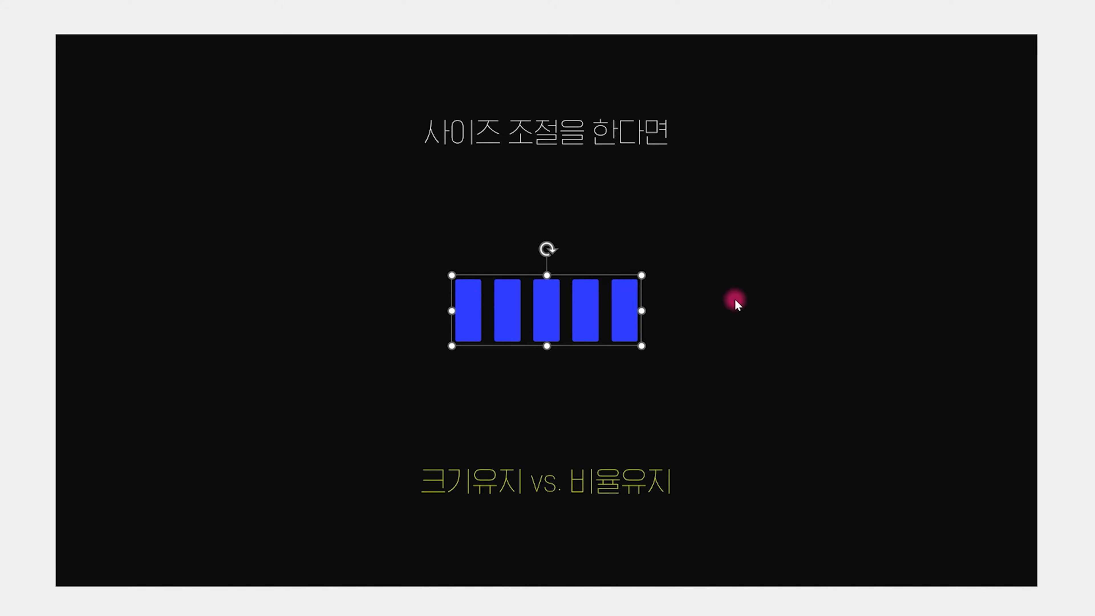
left_click(744, 301)
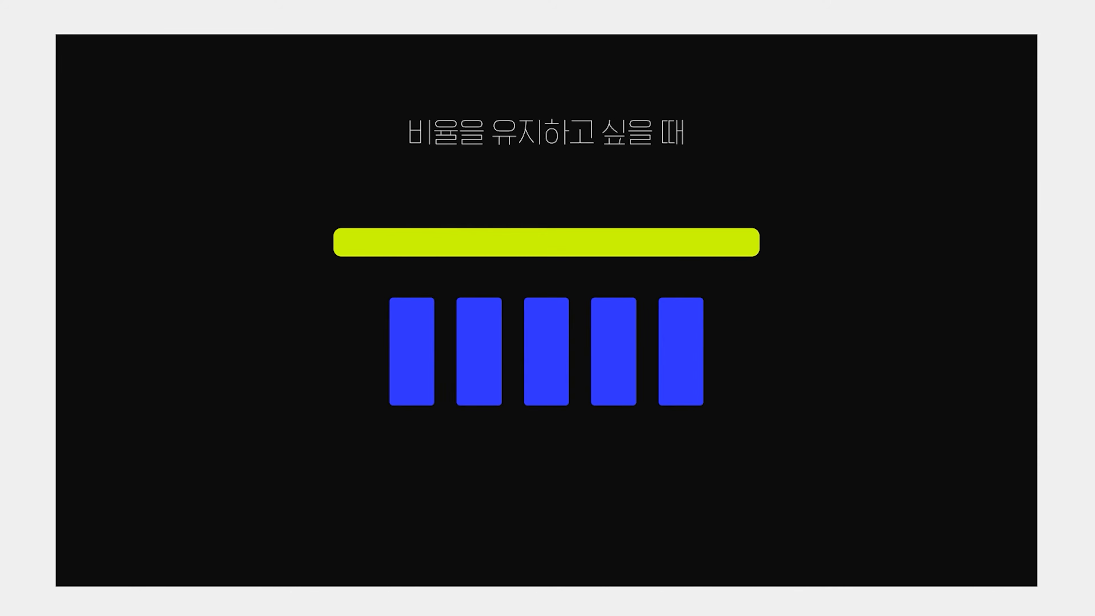
Step: On the "비율을 유지하고 싶을 때" slide, group the five blue rectangles and enlarge the group proportionally to the yellow bar's width
left_click_drag(764, 451, 281, 293)
key("ctrl+g")
left_click_drag(410, 369, 355, 347)
left_click_drag(655, 389, 760, 361)
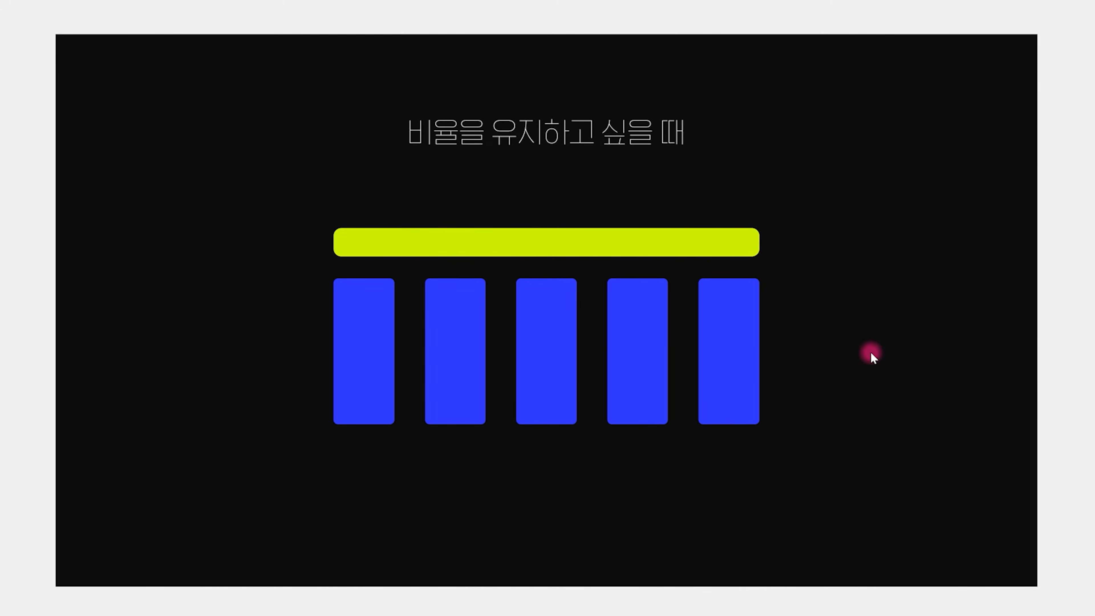
Step: On the next slide, shrink the five ungrouped blue rectangles together, each proportionally around its own center
scroll(873, 351, "down", 1)
left_click_drag(801, 457, 347, 284)
left_click_drag(705, 405, 693, 382)
left_click(750, 394)
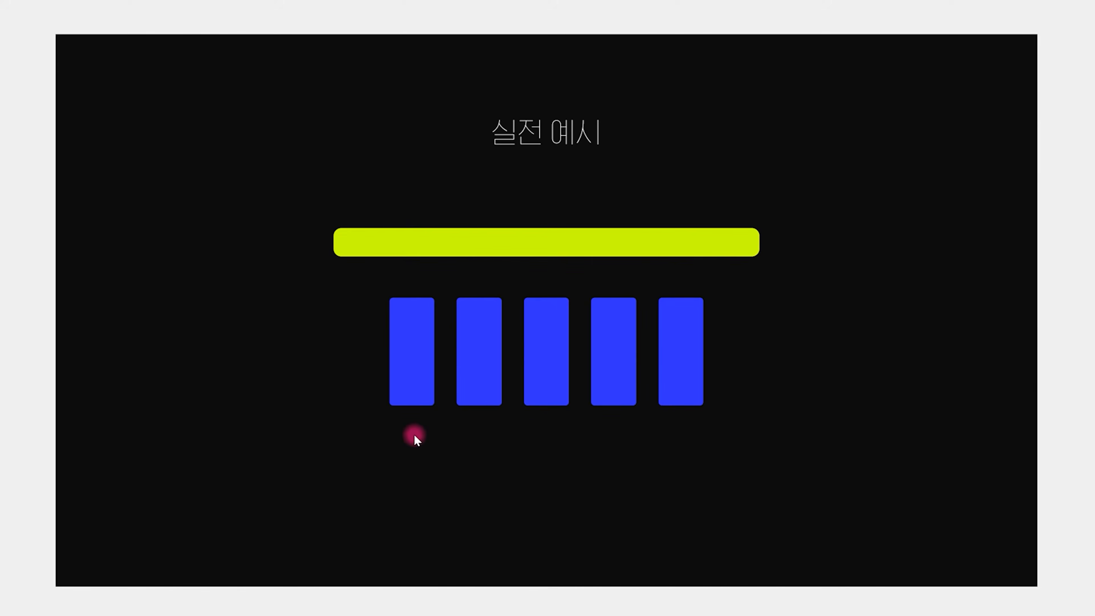
Step: On the "실전 예시" slide, try to move the first blue rectangle to the yellow bar's left end
left_click(433, 342)
left_click(482, 349)
left_click(558, 352)
left_click(618, 354)
left_click(700, 363)
left_click(642, 338)
left_click_drag(415, 364, 345, 362)
key("ctrl+z")
Step: Try to enlarge only the last blue rectangle proportionally from its lower outer corner
left_click(711, 394)
left_click(688, 366)
left_click_drag(706, 407, 712, 429)
left_click(803, 443)
key("ctrl+z")
Step: Enlarge the five ungrouped blue rectangles together and move the outer two flush with the yellow bar's ends
left_click_drag(783, 436, 411, 305)
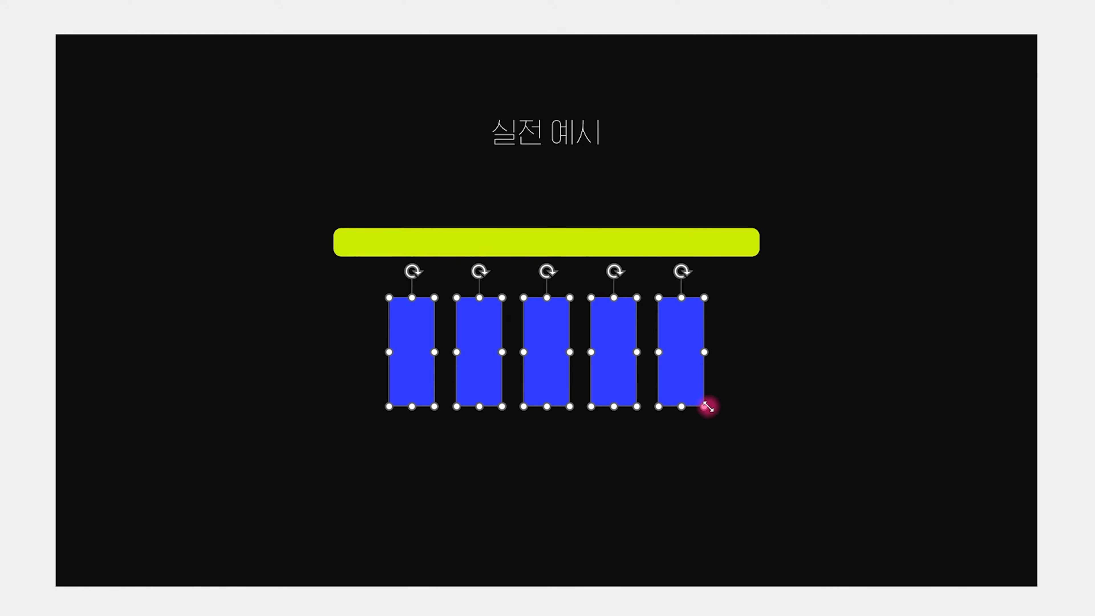
mouse_move(703, 408)
left_mouse_down()
mouse_move(719, 425)
mouse_move(712, 419)
left_mouse_up()
left_click_drag(691, 370, 734, 378)
left_click_drag(405, 358, 919, 535)
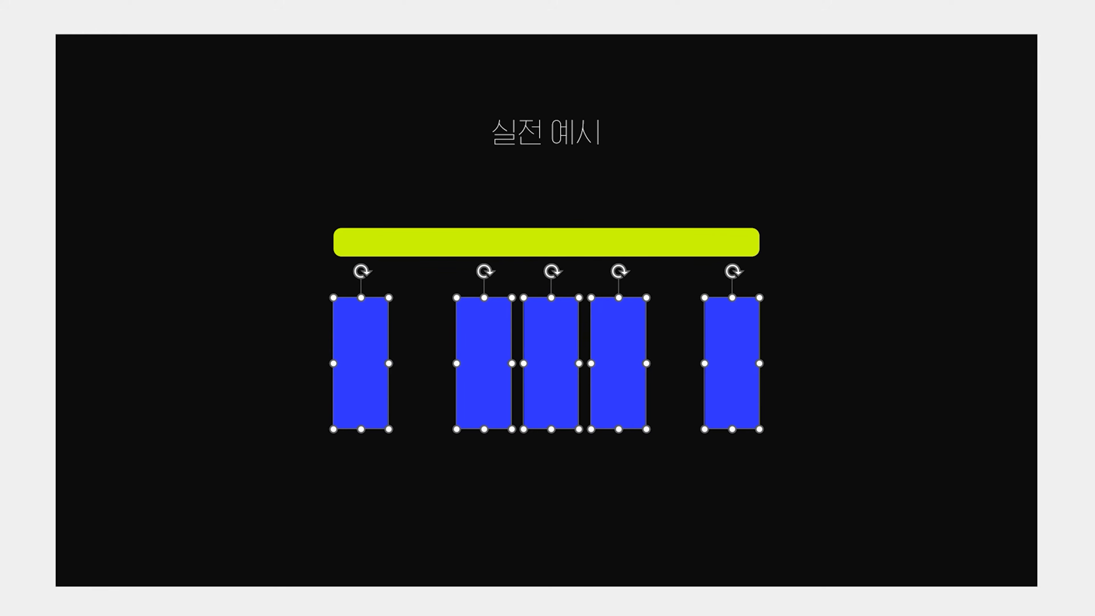
Step: Distribute the five blue rectangles horizontally with equal gaps across the yellow bar's width
key("alt+h")
key("g")
key("a")
key("h")
left_click(879, 334)
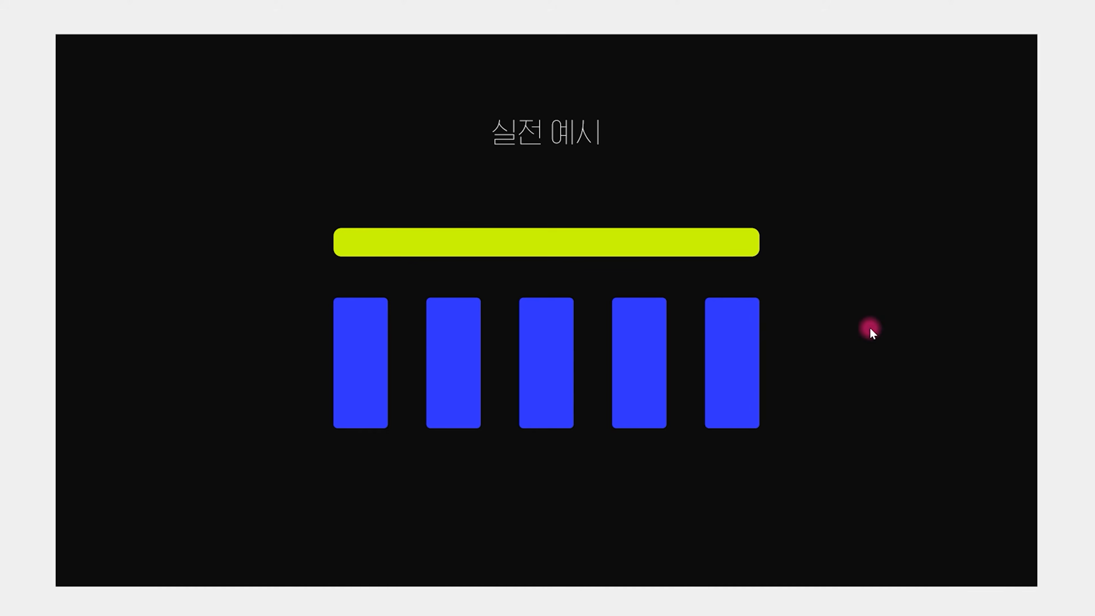
Step: Undo the distribution, moves and enlargement of the five blue rectangles
key("ctrl+z")
key("ctrl+z")
key("ctrl+z")
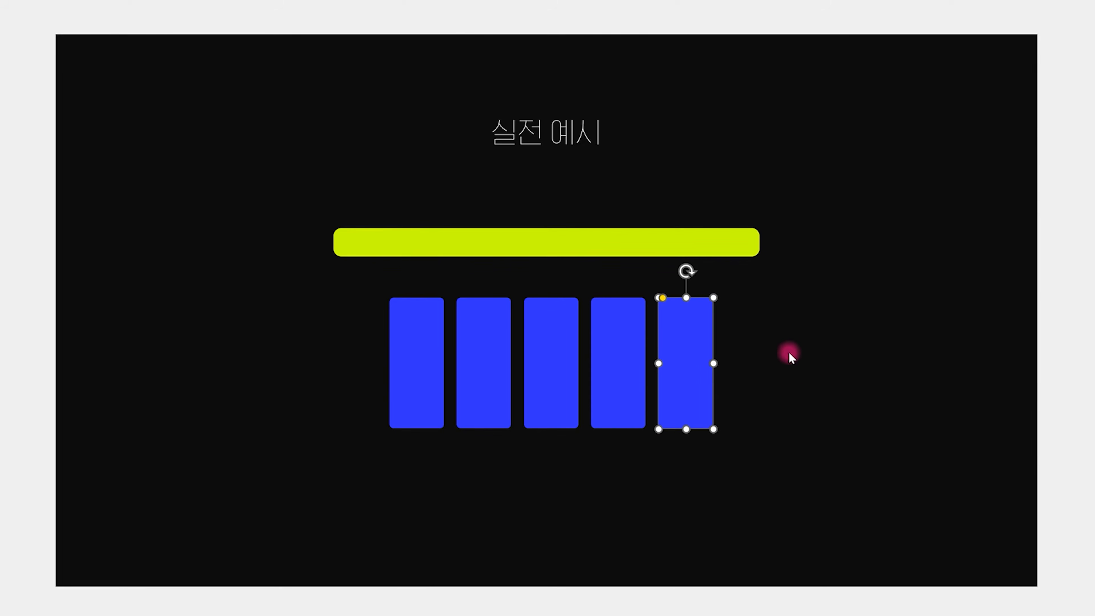
left_click(779, 454)
key("ctrl+z")
Step: Shrink the five blue rectangles individually, and enlarge them as a temporary group proportionally to the yellow bar's width
left_click_drag(788, 432, 356, 277)
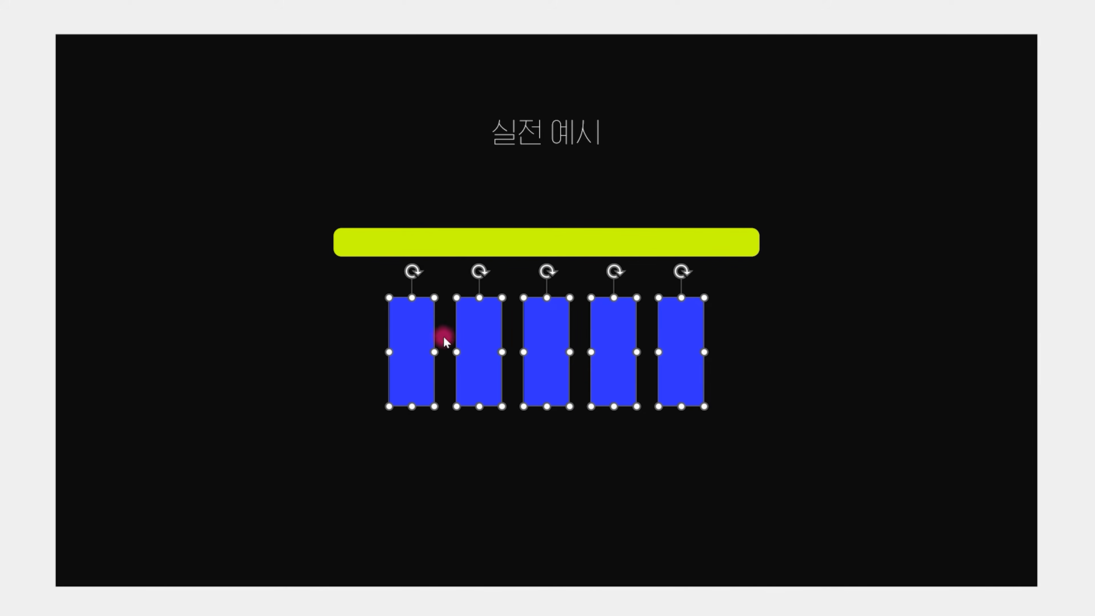
left_click_drag(704, 405, 673, 369)
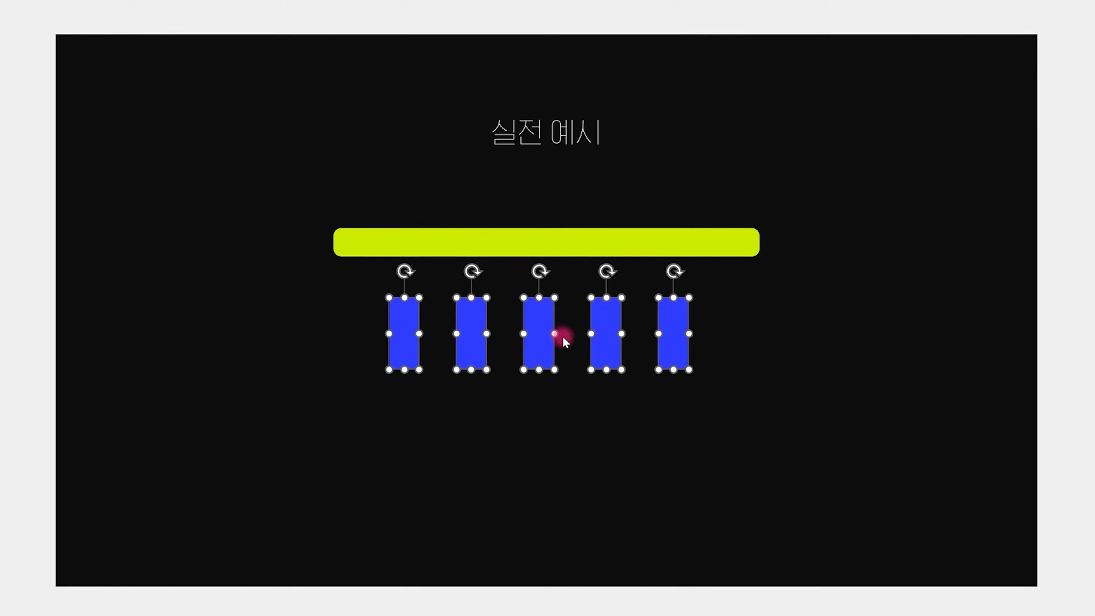
key("ctrl+g")
left_click_drag(599, 348, 552, 337)
left_click_drag(638, 356, 761, 365)
key("ctrl+shift+g")
left_click(815, 397)
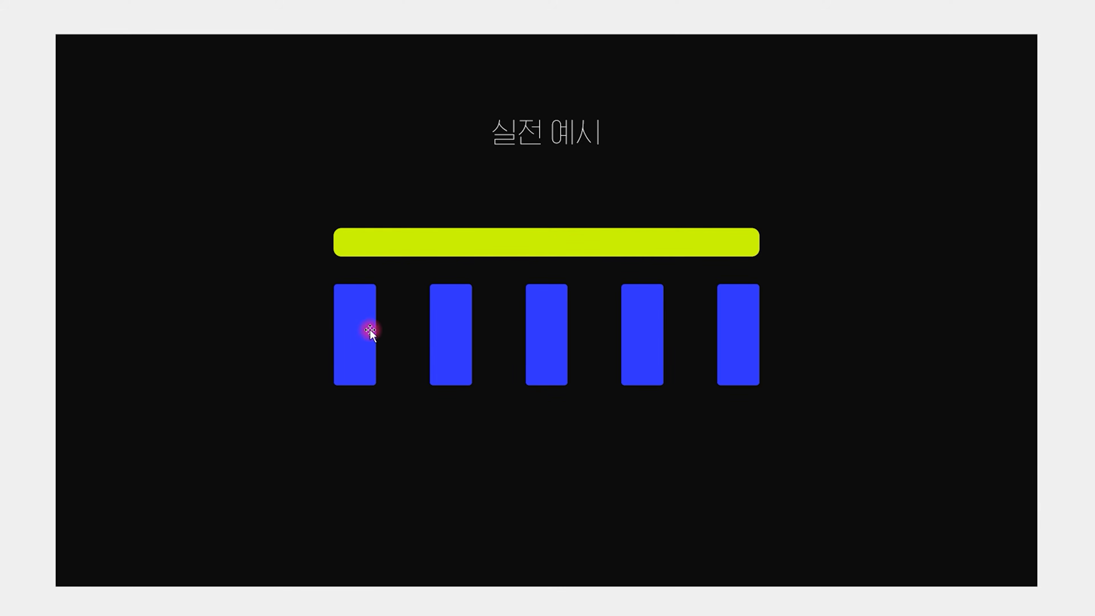
Step: Undo the shrinking, grouping and group enlargement of the five blue rectangles
left_click_drag(376, 427, 430, 279)
key("ctrl+z")
key("ctrl+z")
key("ctrl+z")
key("ctrl+z")
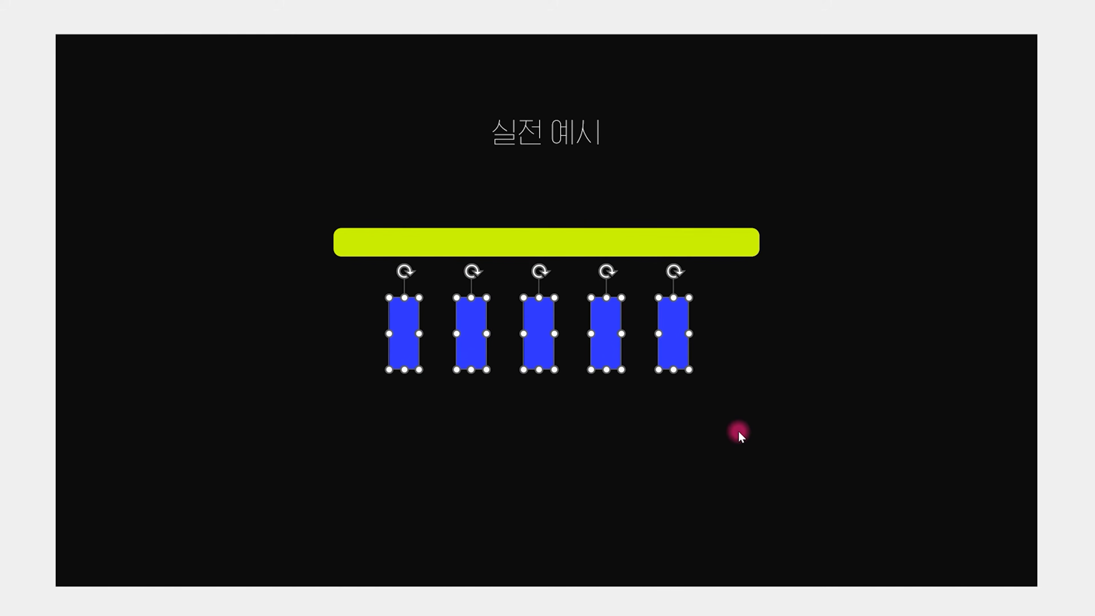
key("ctrl+z")
left_click(746, 441)
Step: Enlarge the five blue rectangles individually to narrow their gaps, and group them to resize the whole group larger
left_click_drag(775, 442, 372, 295)
left_click_drag(707, 406, 718, 482)
key("ctrl+g")
key("ctrl+shift+g")
key("ctrl+g")
left_click_drag(709, 433, 673, 426)
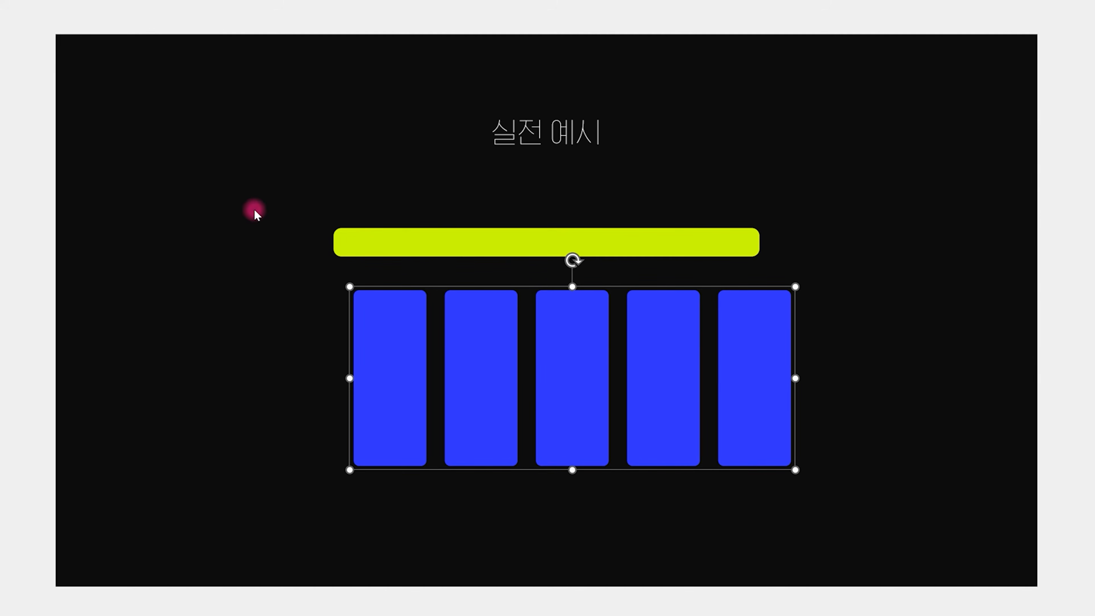
left_click(178, 191)
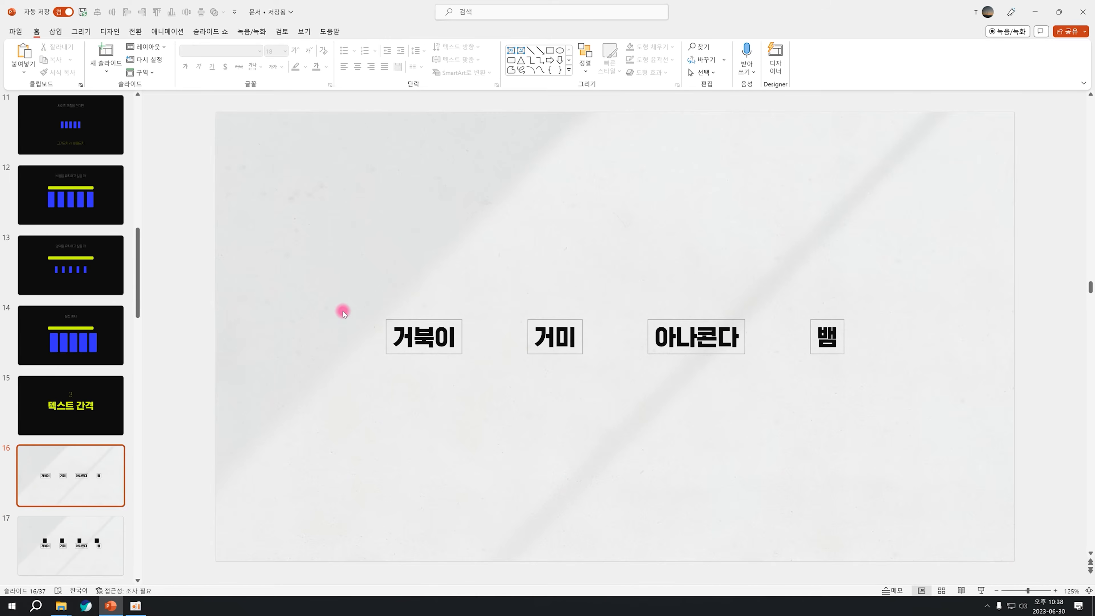
Step: On slide 16, examine the gaps between the text boxes 거북이, 거미, 아나콘다 and 뱀
left_click_drag(350, 297, 846, 379)
right_click(844, 358)
left_click(898, 328)
left_click(897, 472)
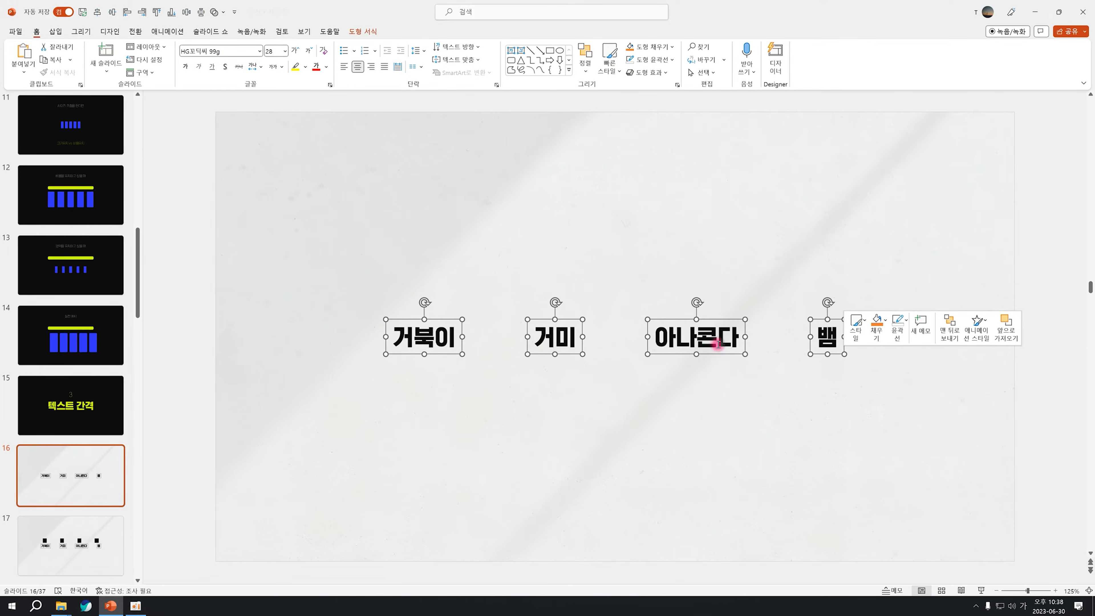
left_click(740, 366)
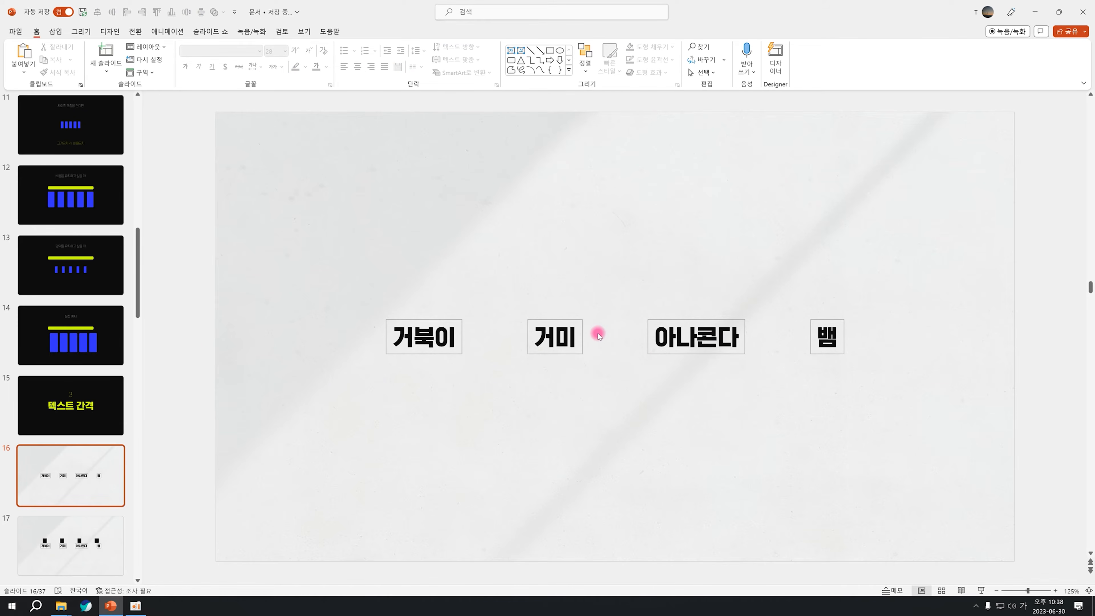
left_click_drag(308, 279, 891, 387)
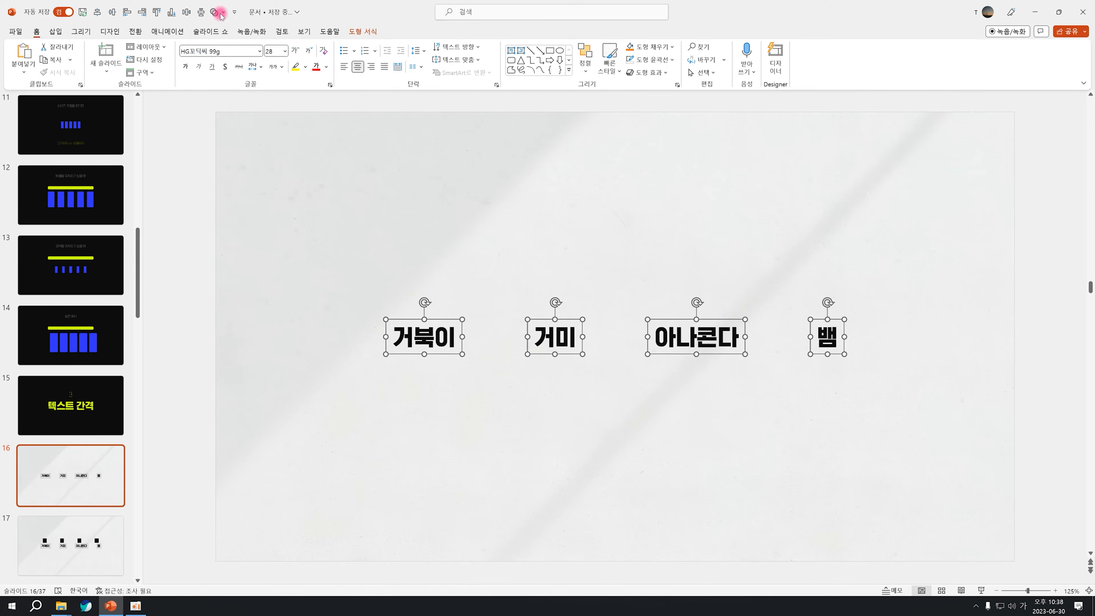
left_click(355, 304)
left_click_drag(469, 329, 533, 356)
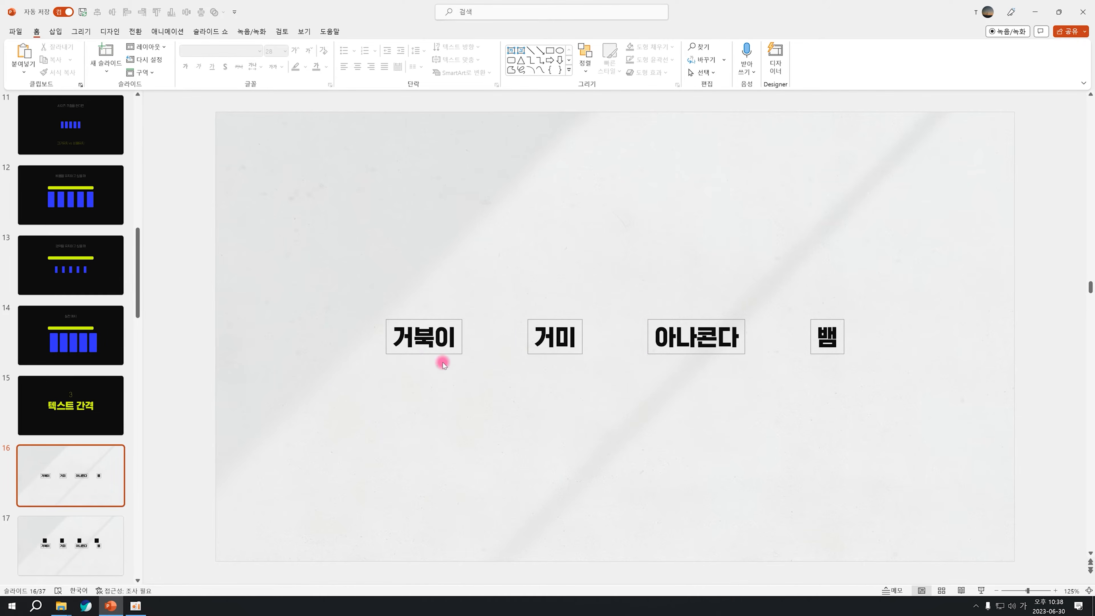
Step: Open slide 17 and examine how the four black squares are spaced above the text labels
left_click(67, 550)
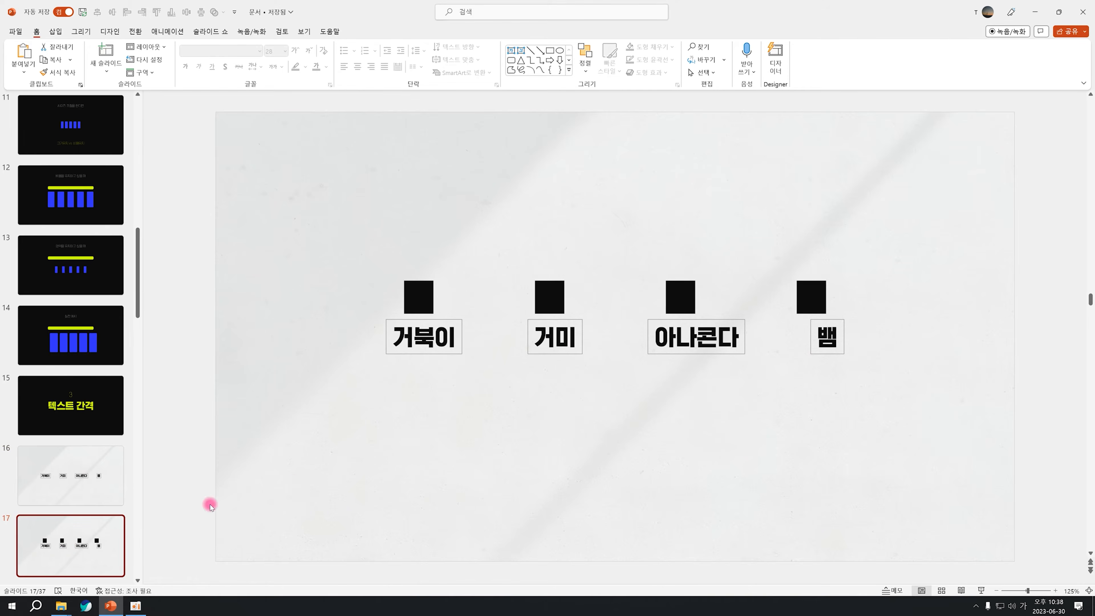
left_click(424, 304)
left_click_drag(354, 241, 889, 319)
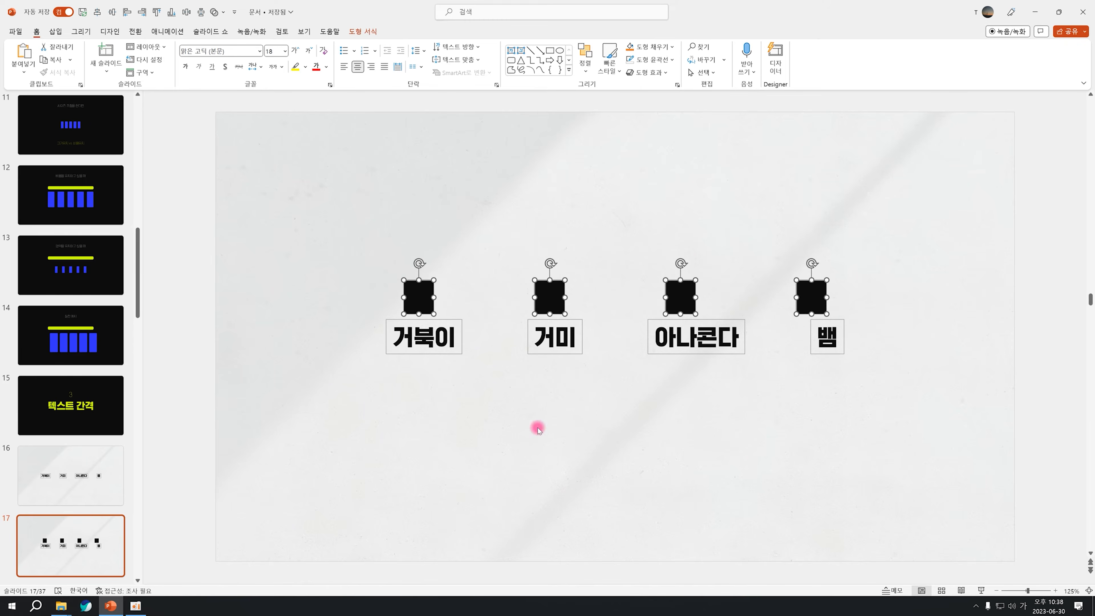
left_click(425, 340)
left_click(420, 297, "shift")
left_click(551, 305)
left_click(604, 396)
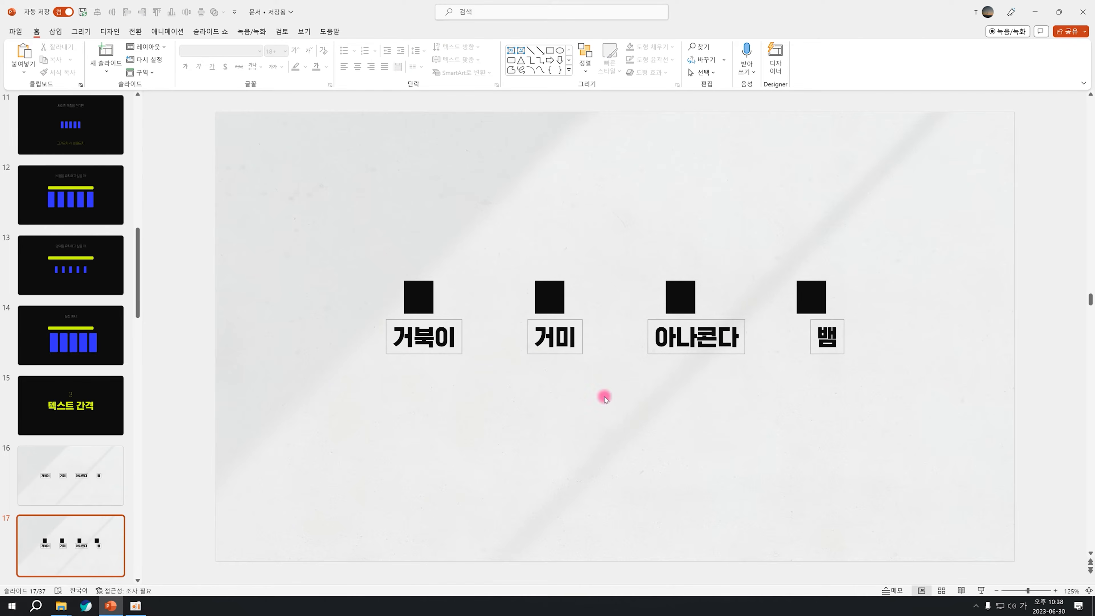
Step: Compare each black square's position with the text label directly below it, pair by pair
left_click(429, 295)
left_click(429, 329, "shift")
left_click(555, 297)
left_click(557, 331, "shift")
left_click(668, 300)
left_click(679, 328, "shift")
left_click(806, 298)
left_click(824, 330, "shift")
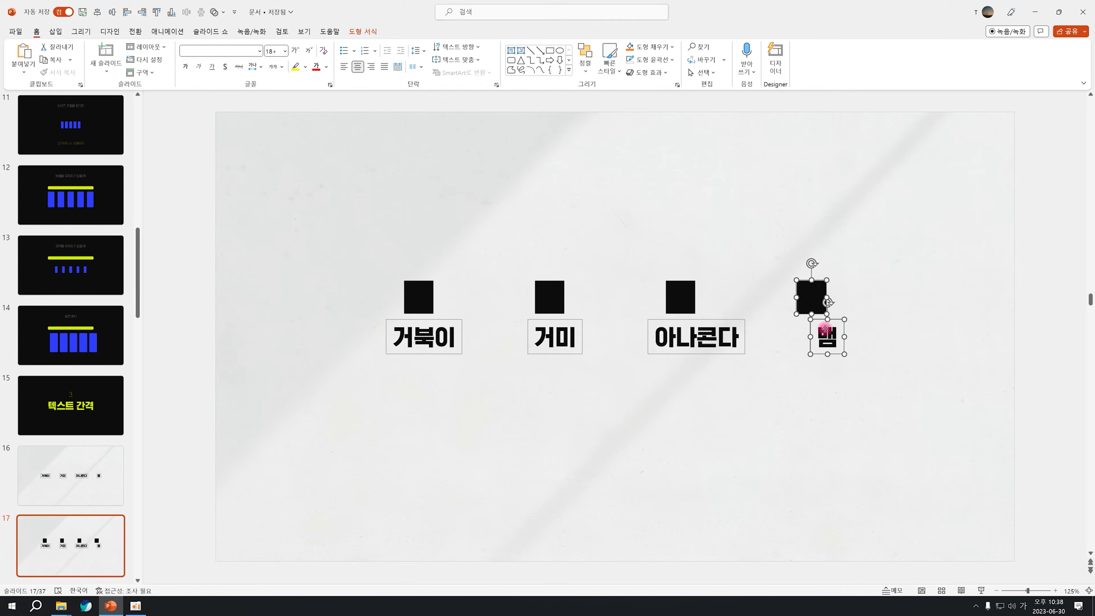
left_click(883, 361)
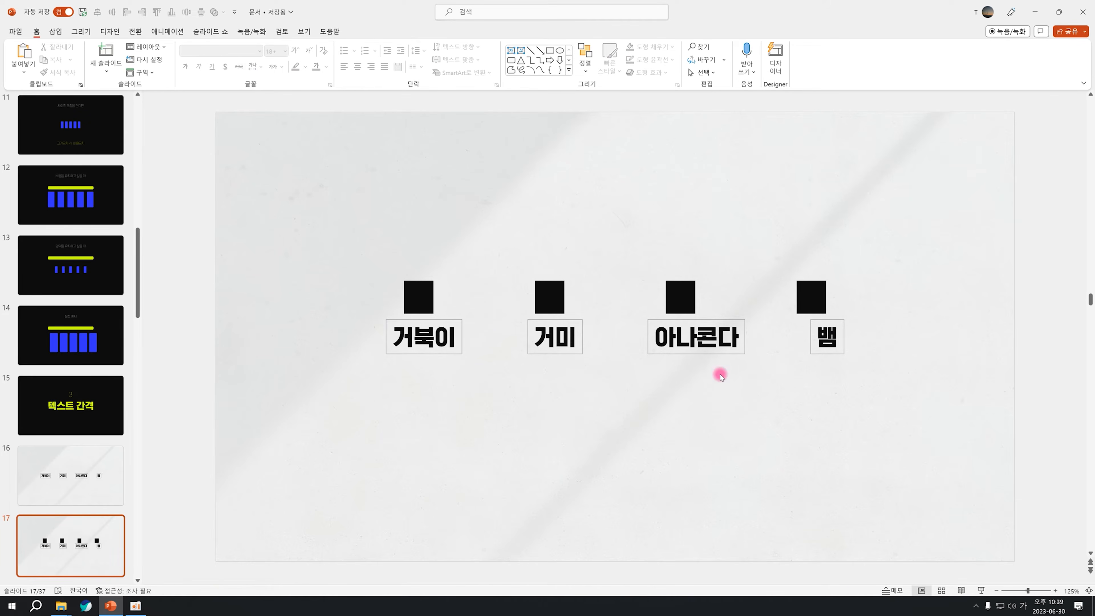
Step: Set the width of all four text boxes to 4.11 cm, matching the 아나콘다 box
left_click(720, 338)
key("Escape")
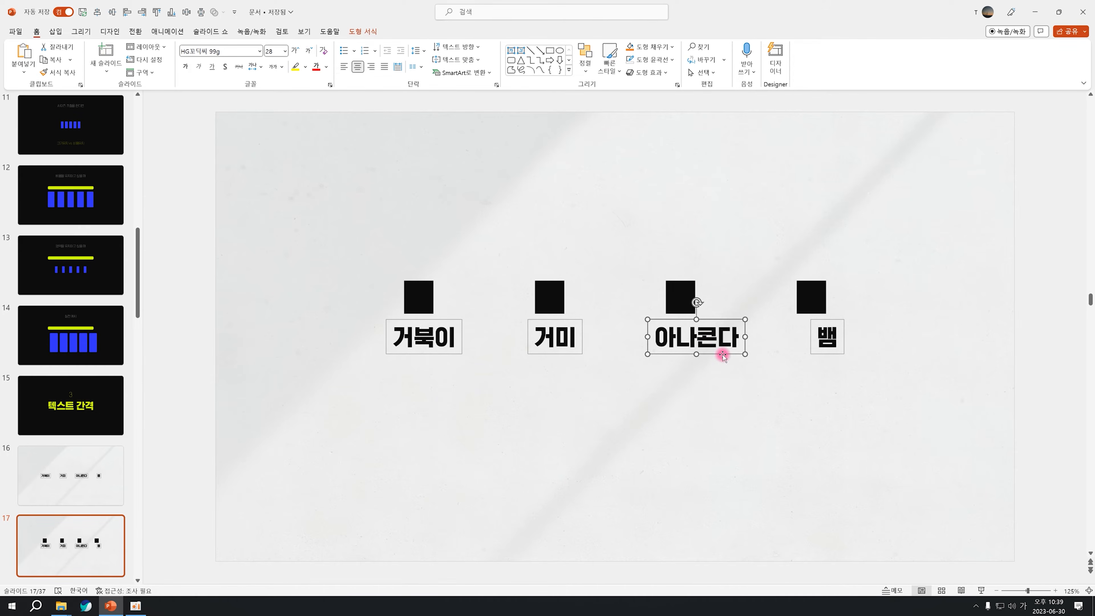
left_click(363, 31)
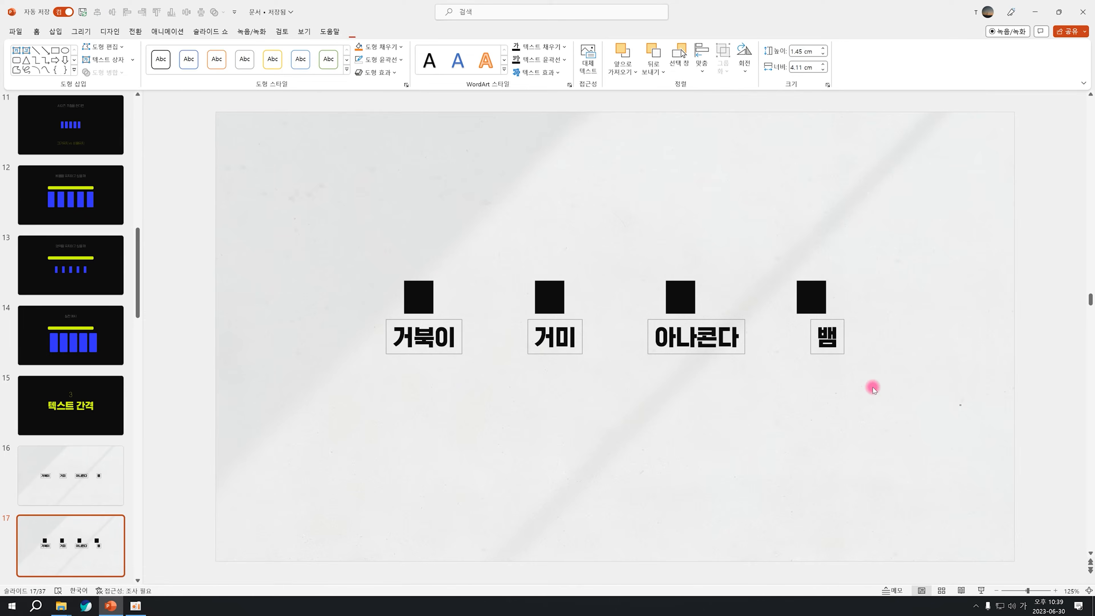
left_click_drag(962, 408, 300, 296)
left_click(813, 65)
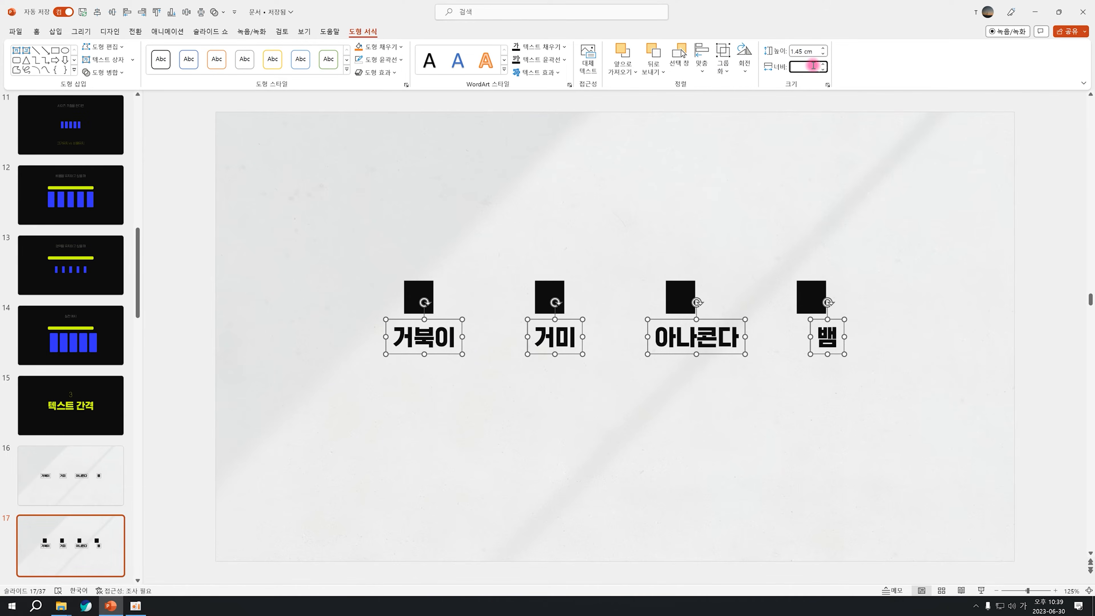
type("4.11")
key("Return")
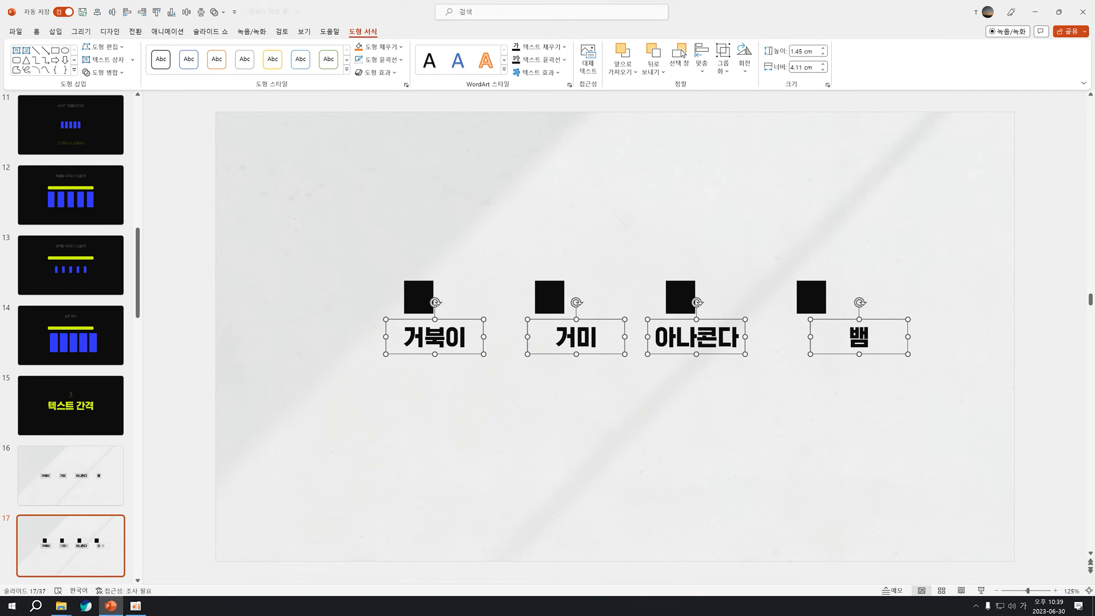
left_click(640, 408)
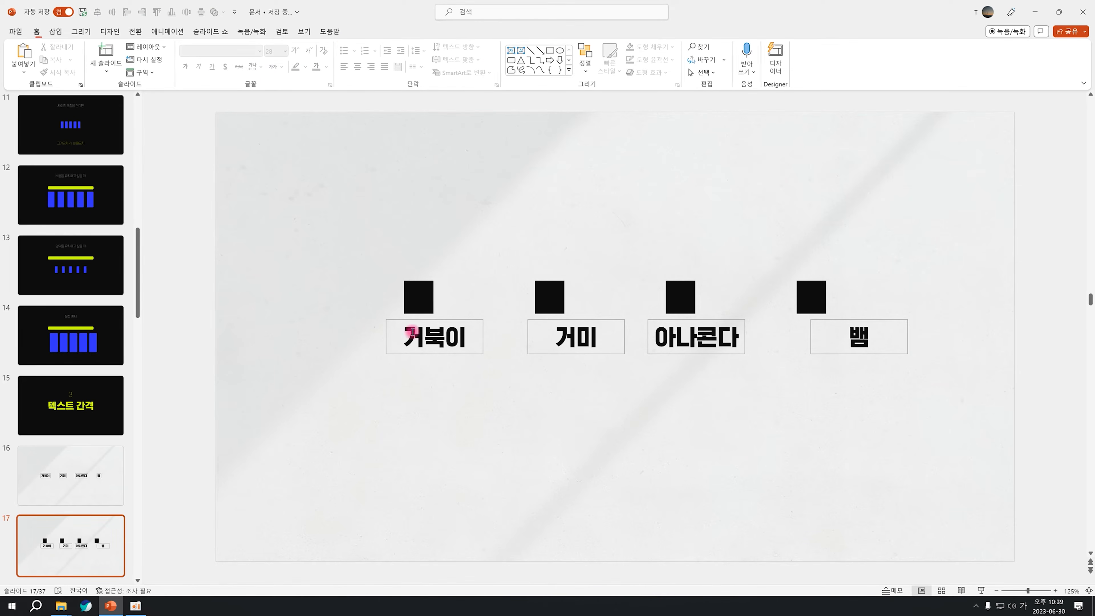
Step: Center the 거북이 and 뱀 boxes under the outer squares and distribute all four text boxes horizontally
left_click(460, 354)
left_click_drag(460, 354, 445, 354)
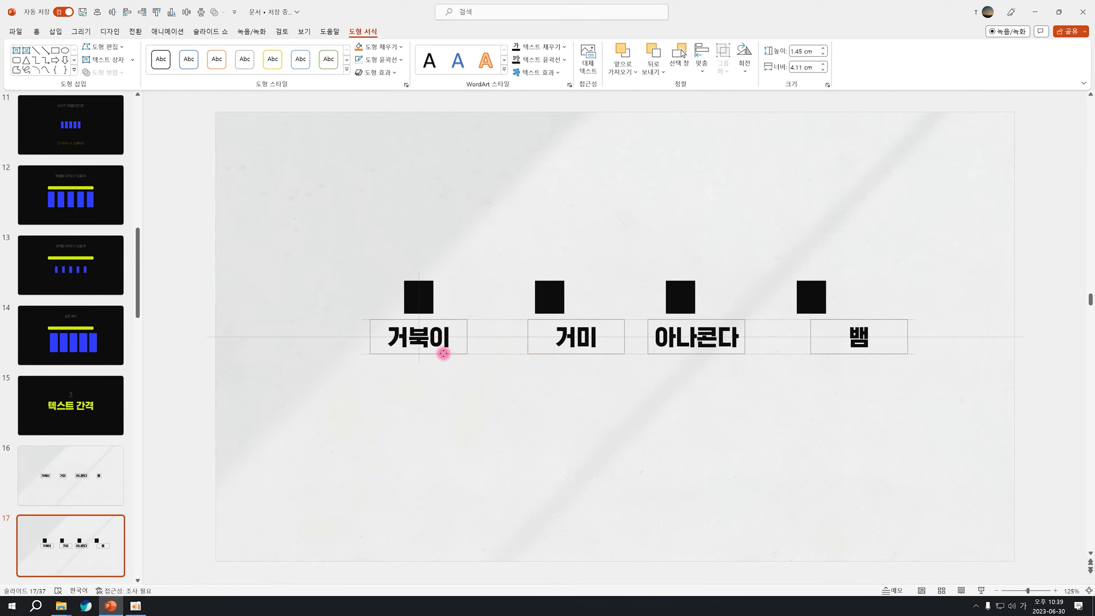
left_click_drag(885, 356, 838, 355)
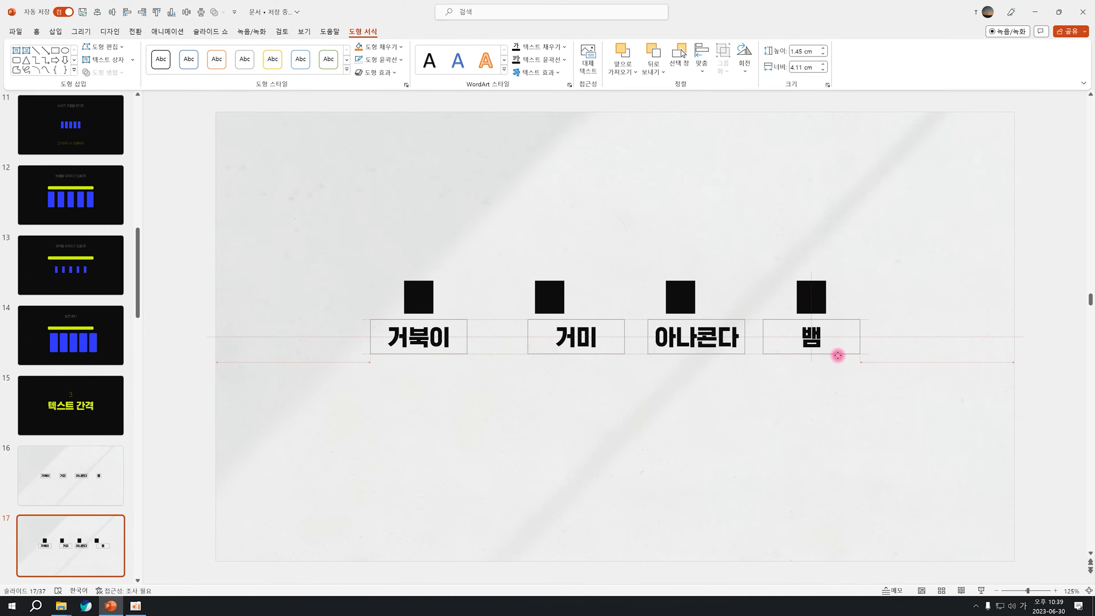
left_click_drag(955, 379, 243, 297)
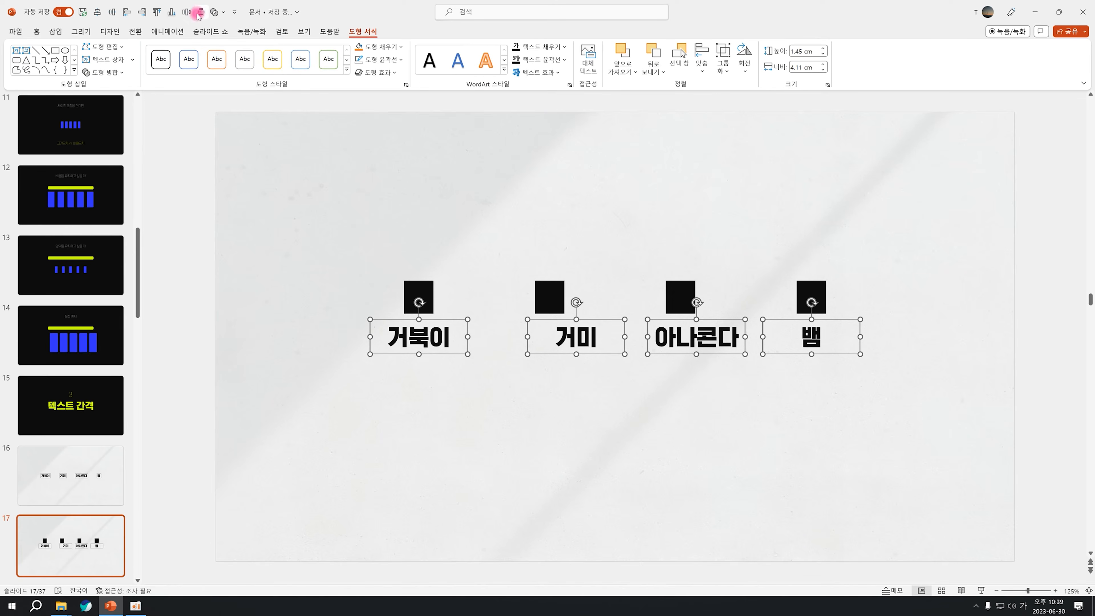
left_click(186, 12)
left_click(596, 433)
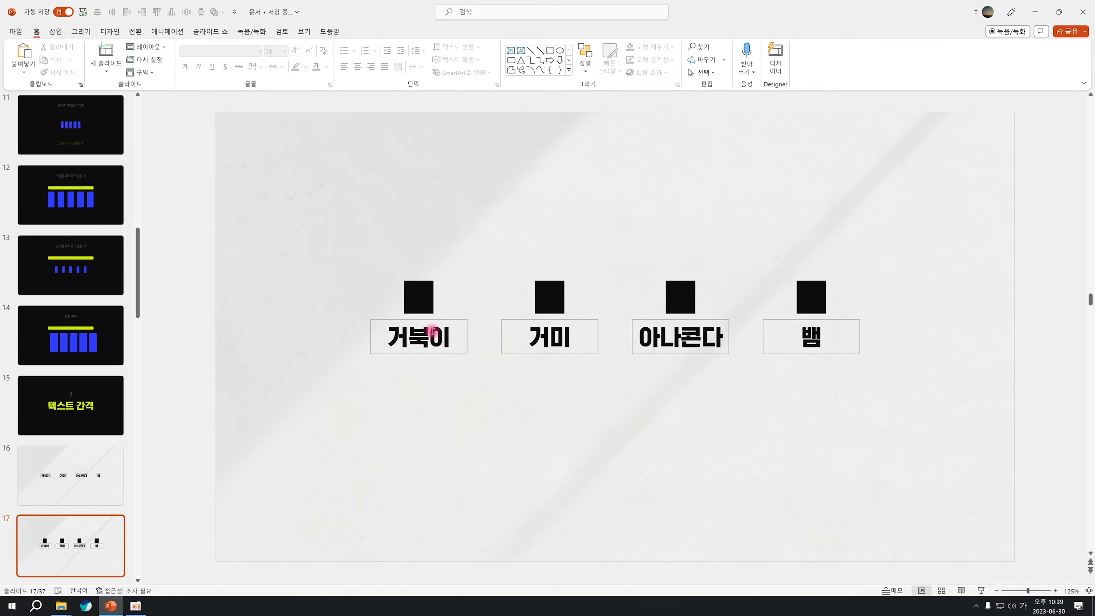
Step: Undo the text boxes' distribution, moves and width change
key("ctrl+z")
key("ctrl+z")
key("ctrl+z")
key("ctrl+z")
left_click(579, 391)
Step: Move the 거미, 아나콘다 and 뱀 labels lower, and center the 거북이 label under the first black square
left_click_drag(939, 380, 498, 295)
left_click_drag(560, 345, 566, 398)
left_click_drag(313, 320, 536, 360)
left_click(481, 378)
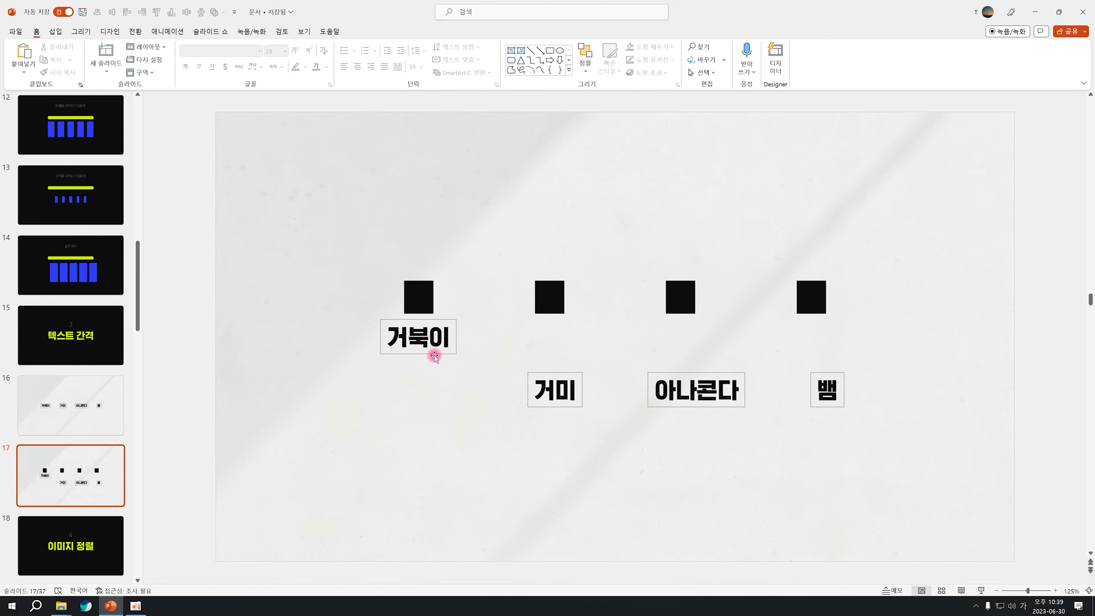
Step: Duplicate the 거북이 label so a copy sits centered under each of the other three black squares
left_click(434, 356)
left_click_drag(432, 357, 824, 356)
left_click(428, 383)
left_click(532, 343)
Step: Replace the second label's text with 거미, copied from the original label below it
left_click(555, 387)
key("ctrl+a")
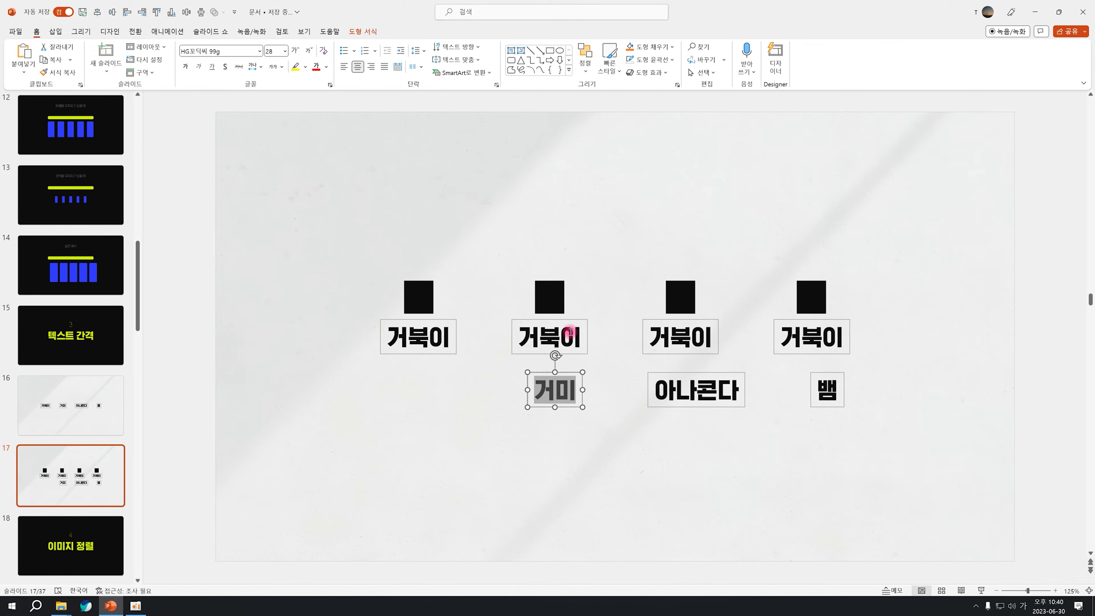
key("ctrl+c")
left_click(569, 332)
key("ctrl+a")
key("ctrl+v")
Step: Replace the third label's text with 아나콘다 and the fourth's with 뱀, copied from the original labels below
left_click(694, 399)
key("ctrl+a")
left_click(680, 331)
key("ctrl+a")
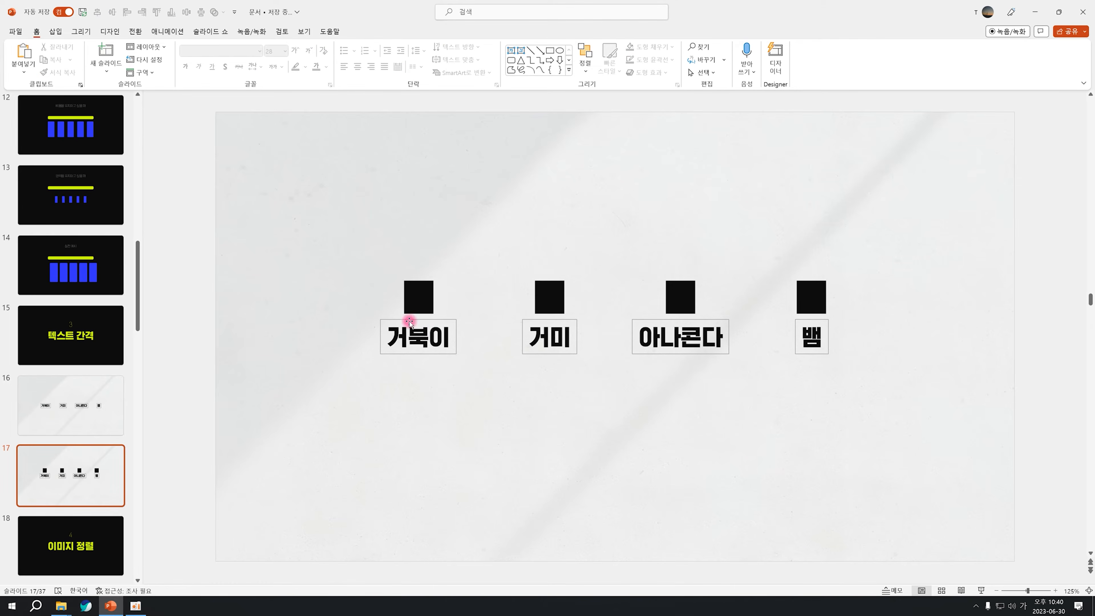
left_click_drag(291, 298, 933, 405)
left_click(867, 333)
left_click(873, 482)
left_click(876, 470)
Step: Preview the slide with three square landscape photos in the slide show and return to editing it
key("shift+F5")
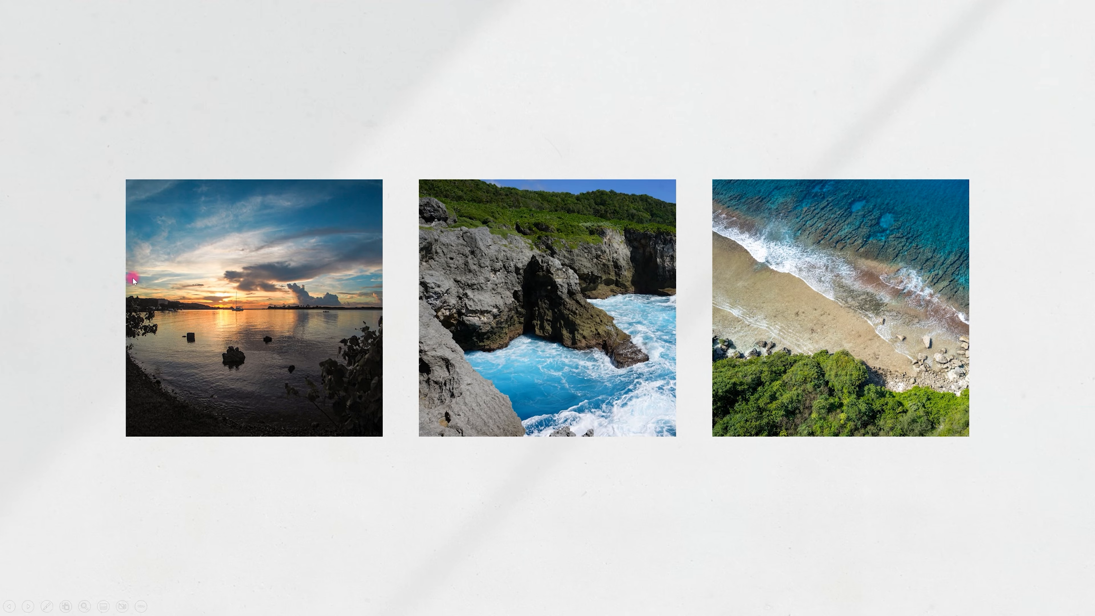
key("Escape")
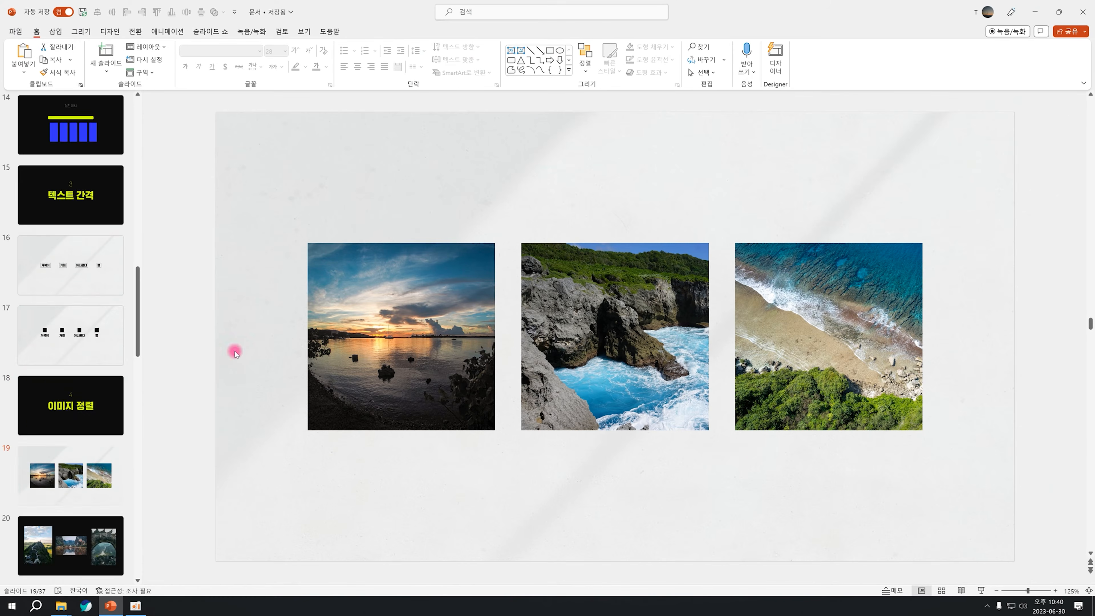